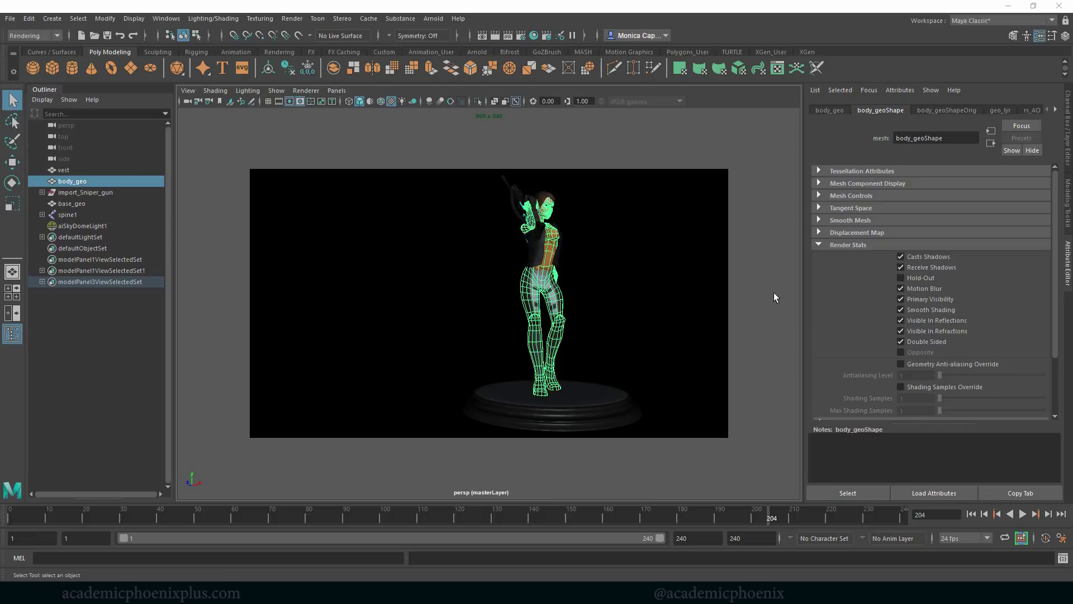
Render the character under the sky dome light and move the render preview aside
left_click(610, 279)
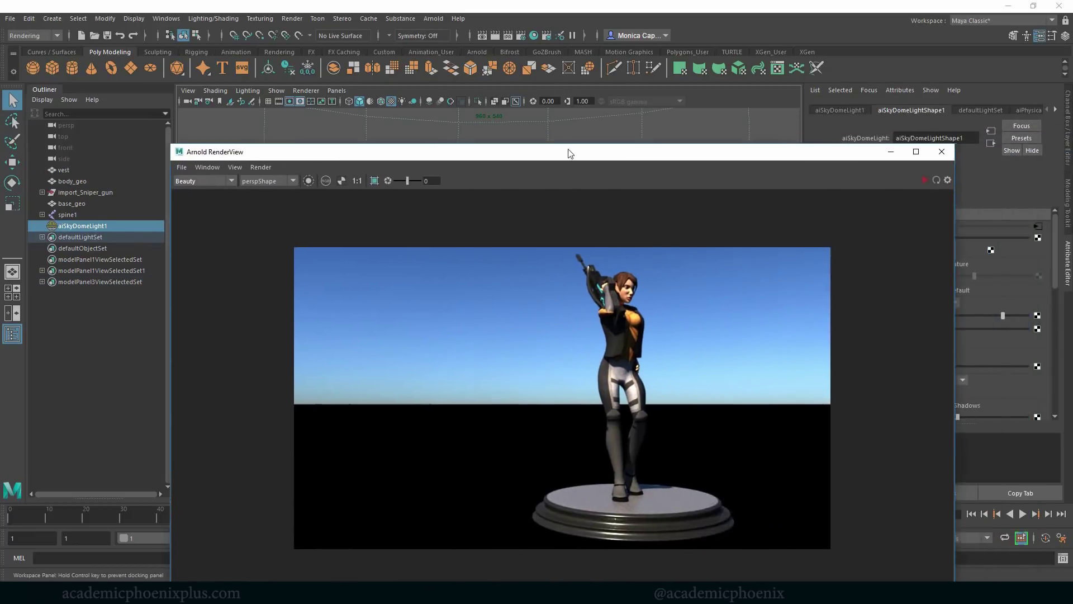
left_click_drag(569, 151, 552, 114)
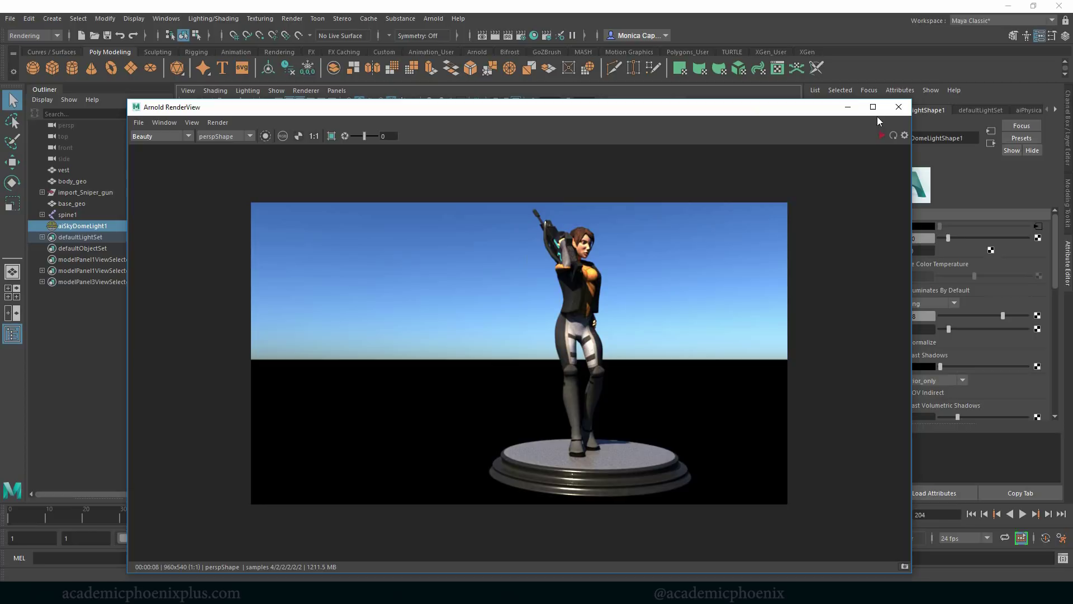
left_click_drag(702, 112, 984, 130)
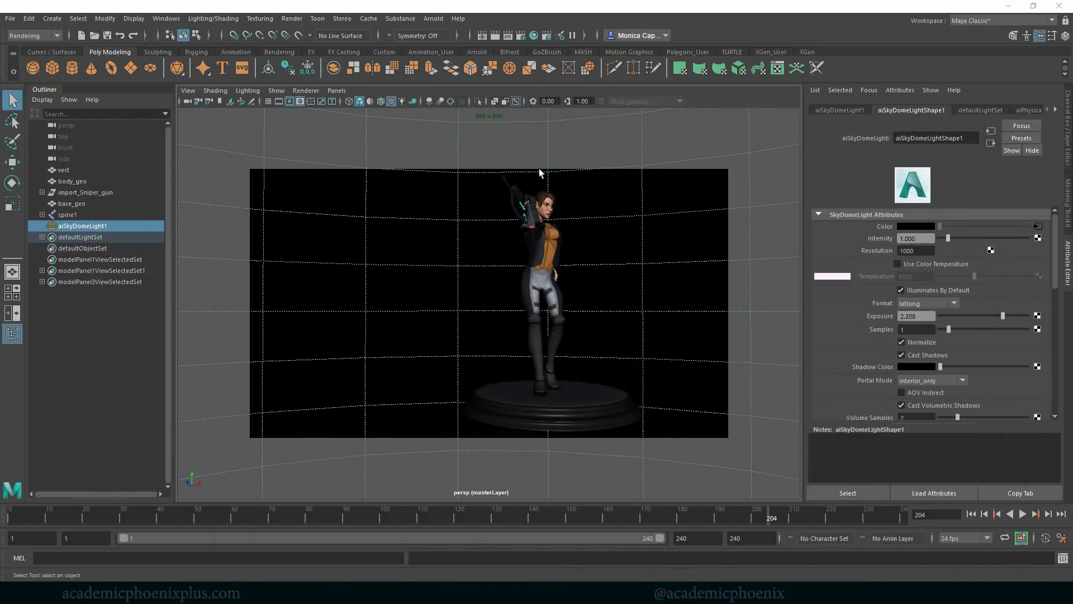
Hide the vest, body, gun, base and spine1 skeleton
left_click(103, 193)
left_click_drag(86, 202, 79, 170)
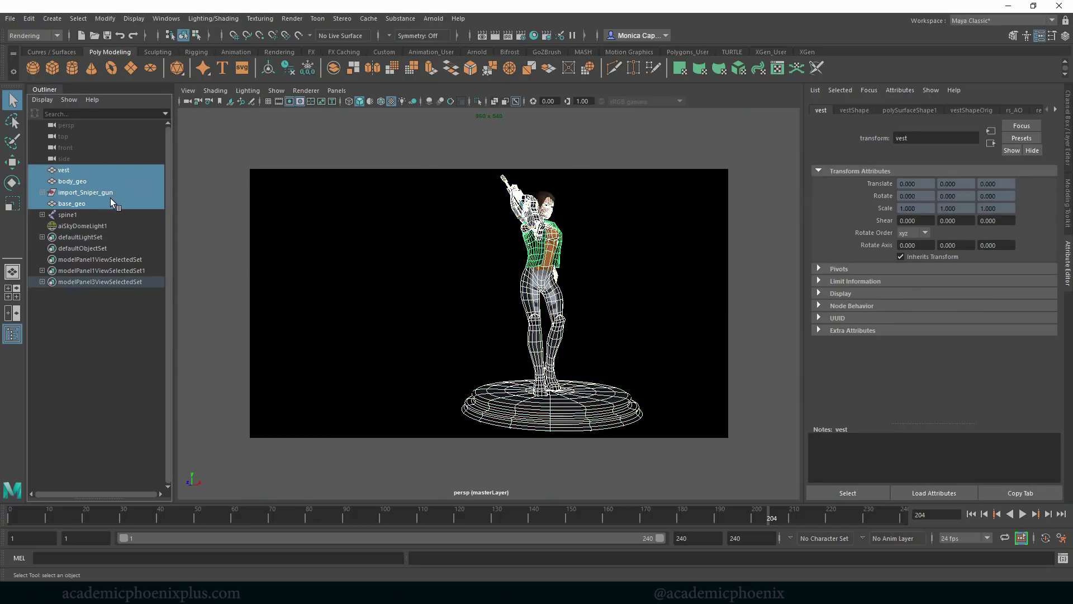
key("ctrl+h")
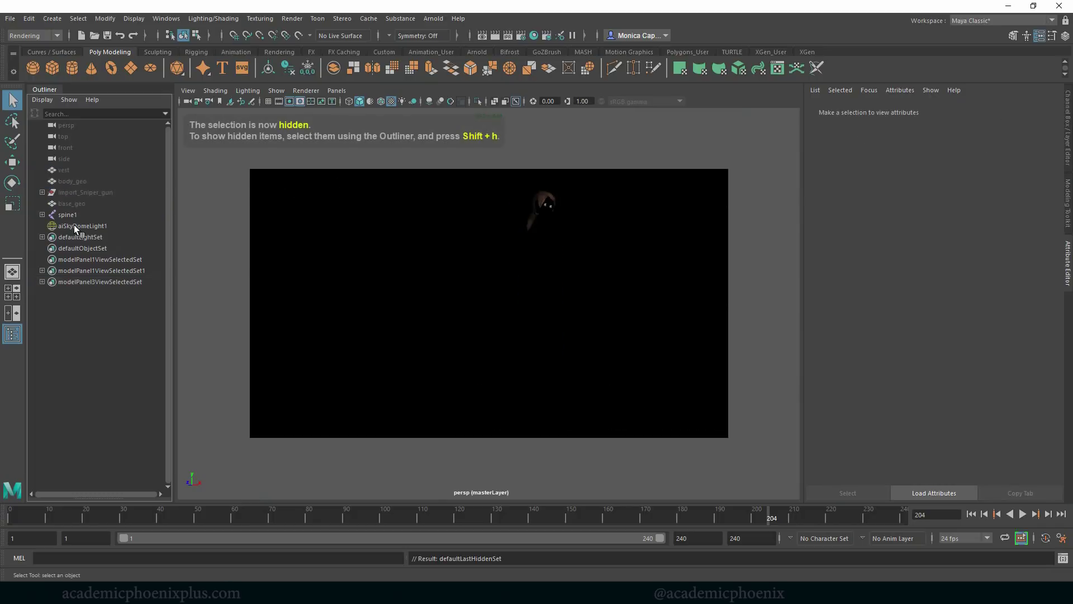
key("ctrl+z")
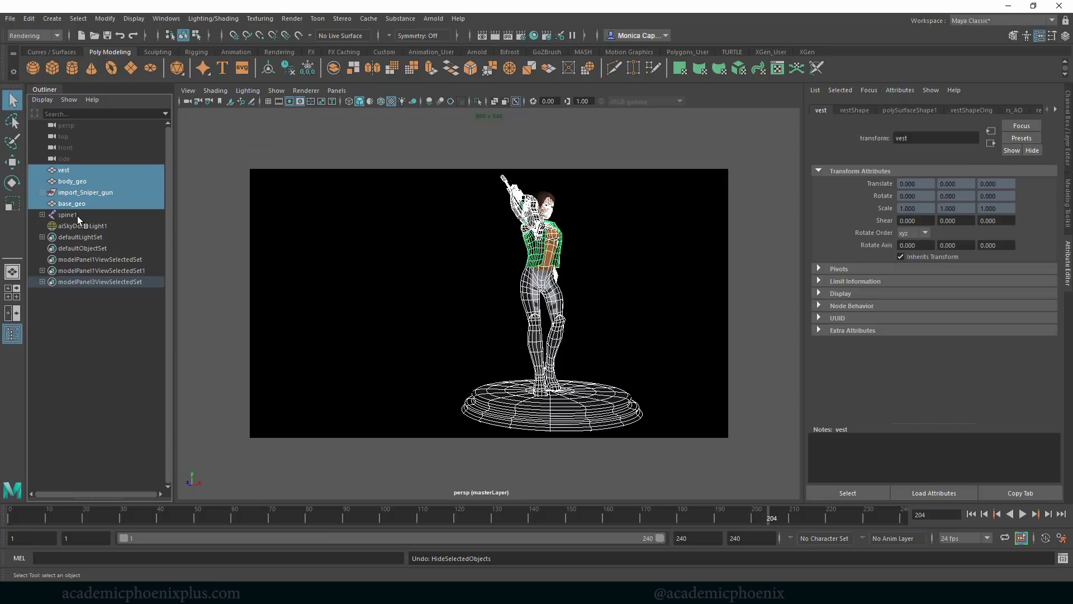
left_click(78, 216, "shift")
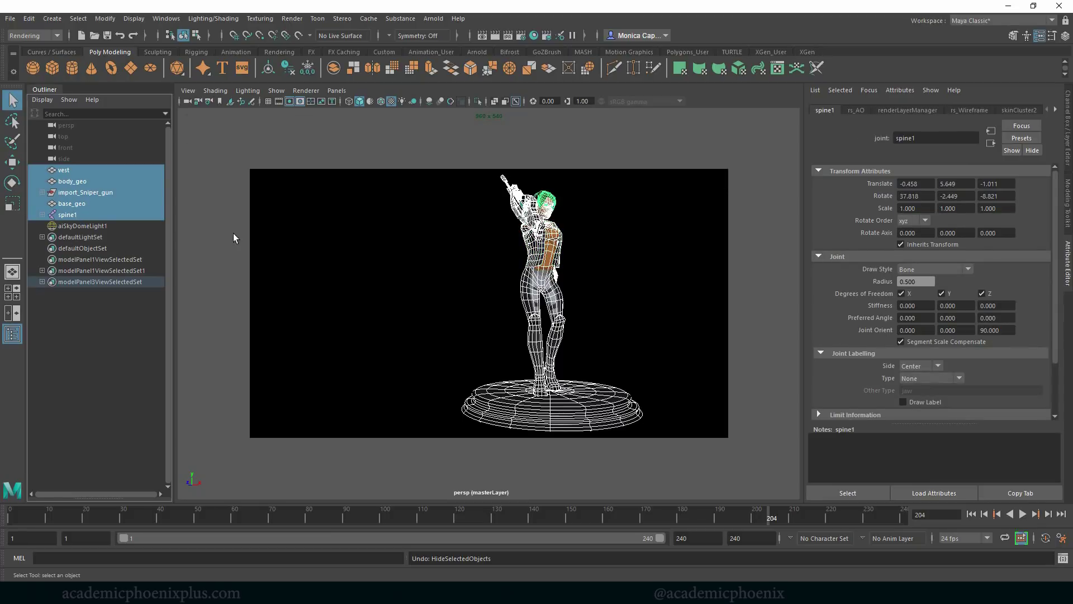
key("ctrl+h")
Create a polygon sphere, raise it to Y 4.210 and scale it to 3.614
left_click(34, 66)
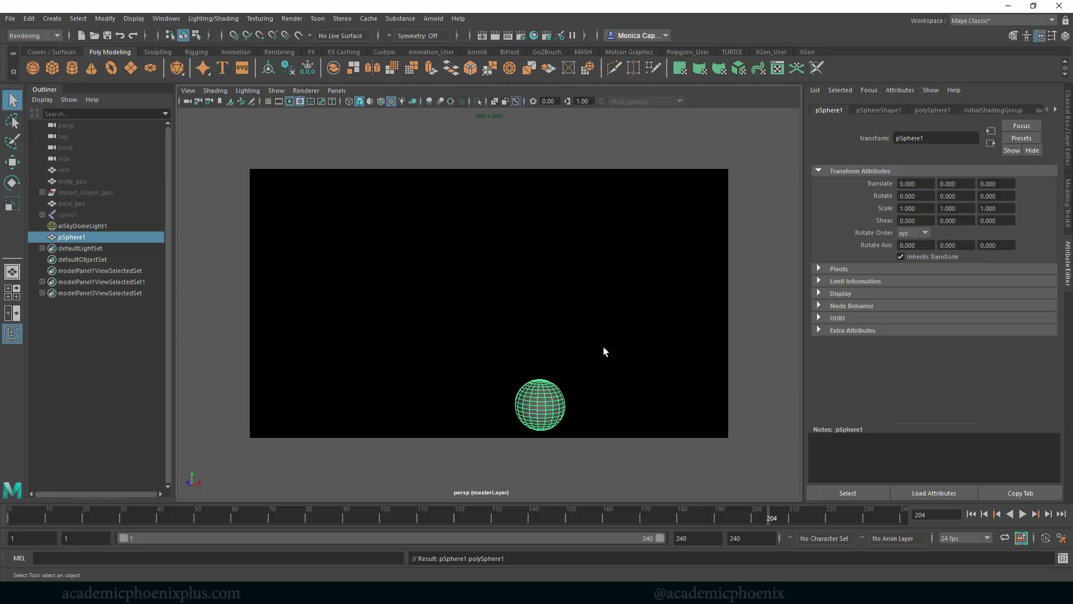
key("w")
left_click_drag(541, 341, 542, 249)
key("r")
left_click_drag(540, 300, 620, 299)
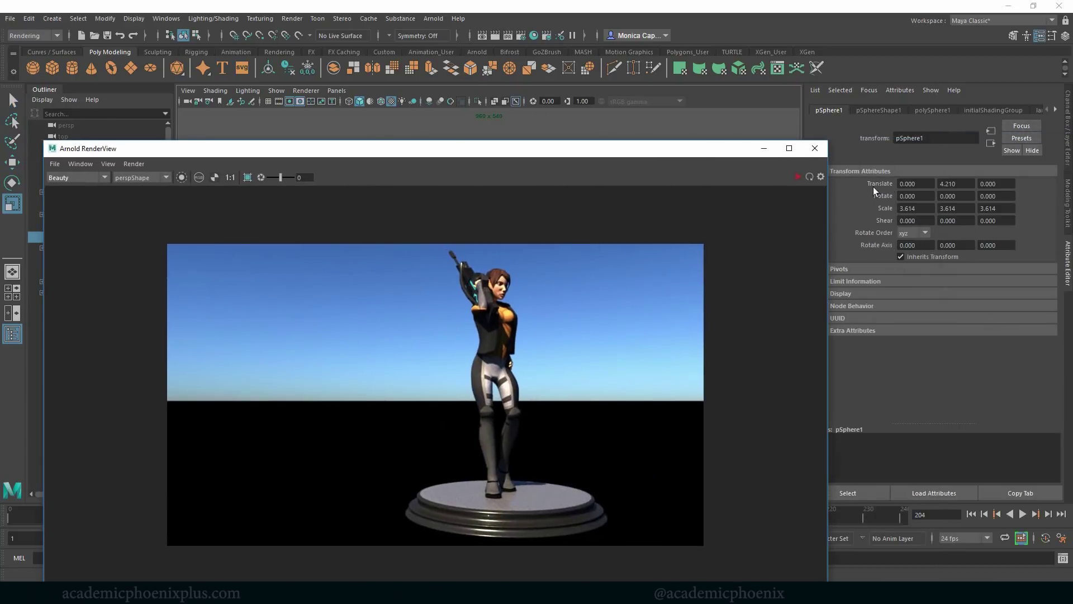
Close the render preview and assign a new Arnold aiStandardSurface material to the sphere
left_click(815, 148)
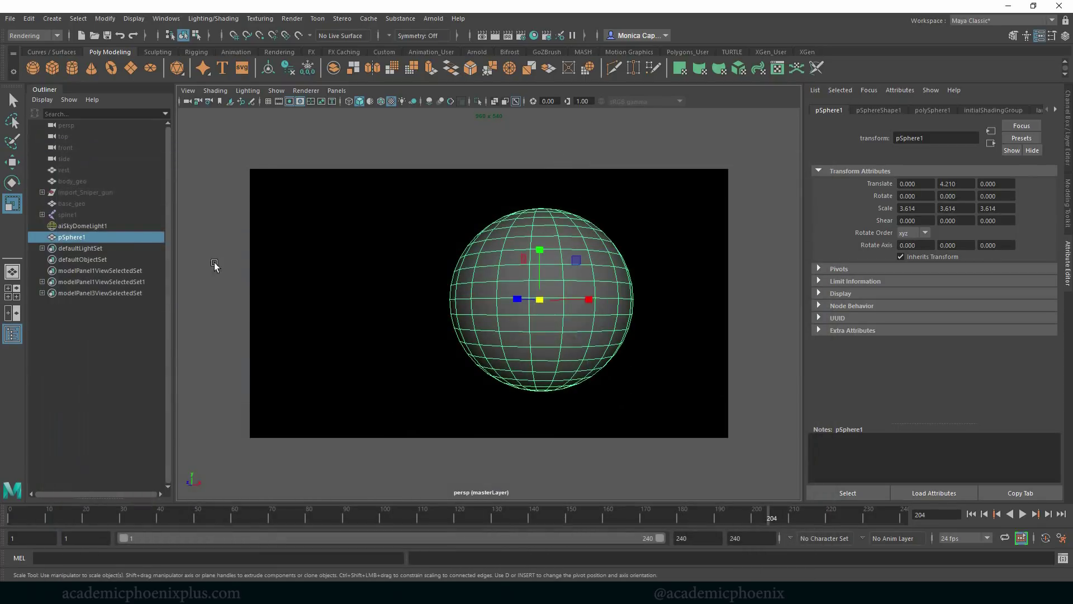
right_click(578, 235)
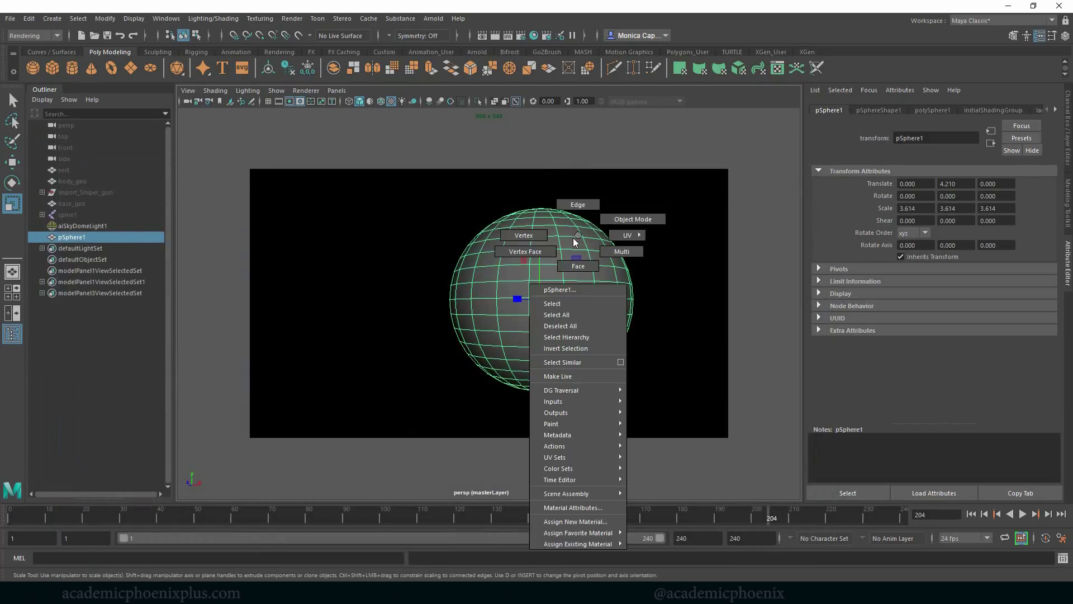
left_click(575, 521)
left_click(411, 288)
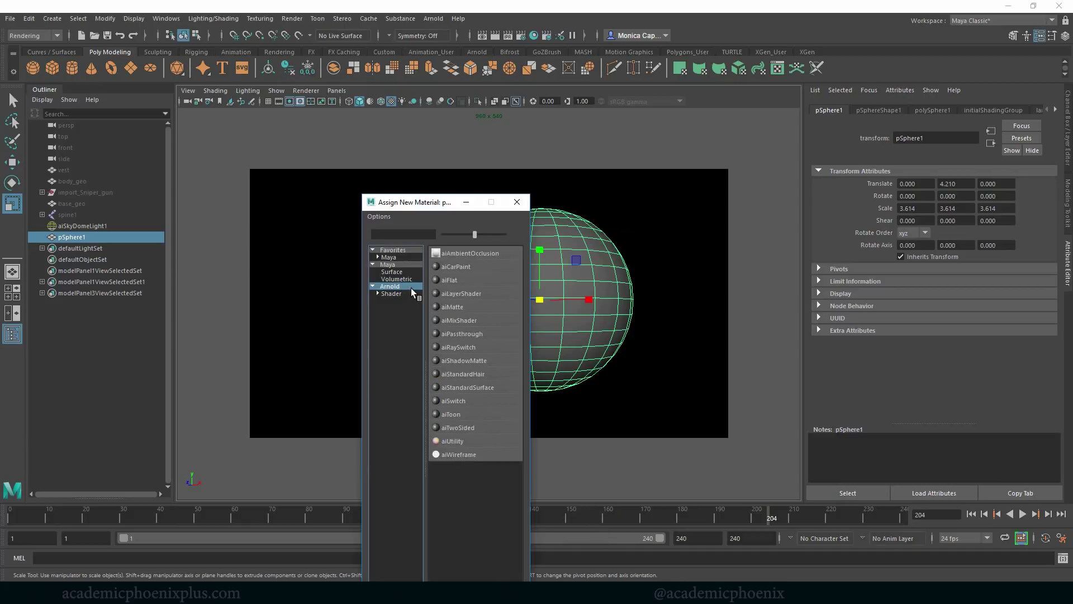
left_click(492, 392)
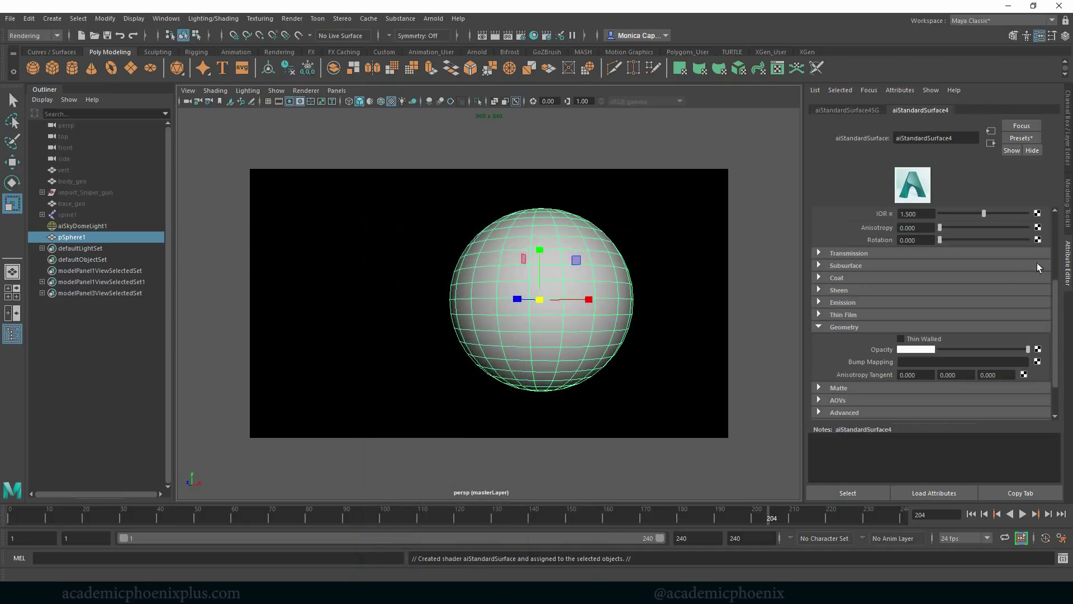
Test-render the sphere, set Base Weight to 0.885, and close the render preview
left_click_drag(1058, 291, 1057, 211)
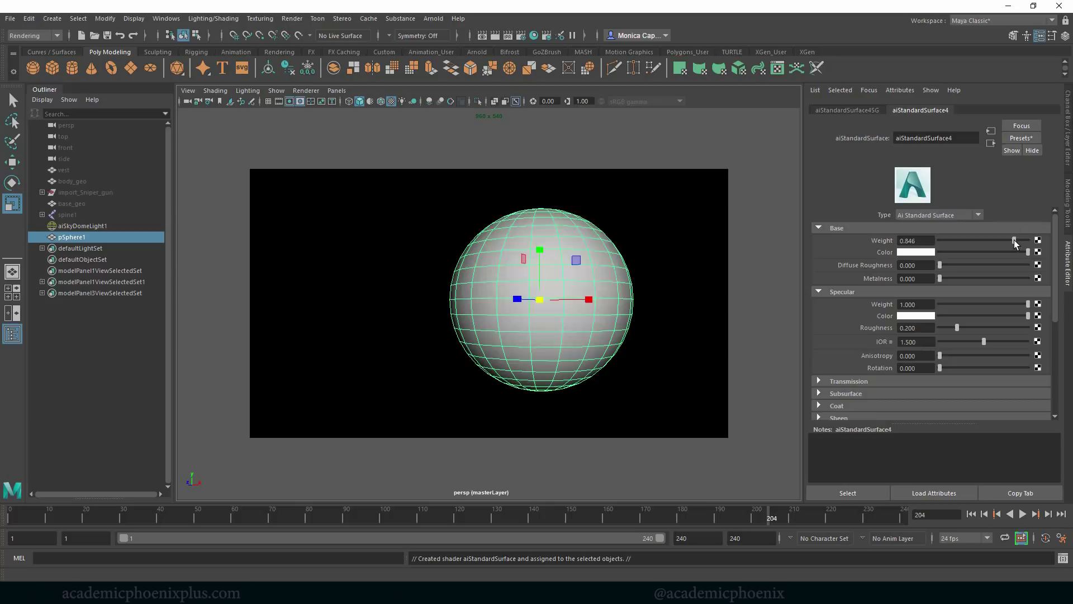
left_click_drag(1014, 239, 1032, 241)
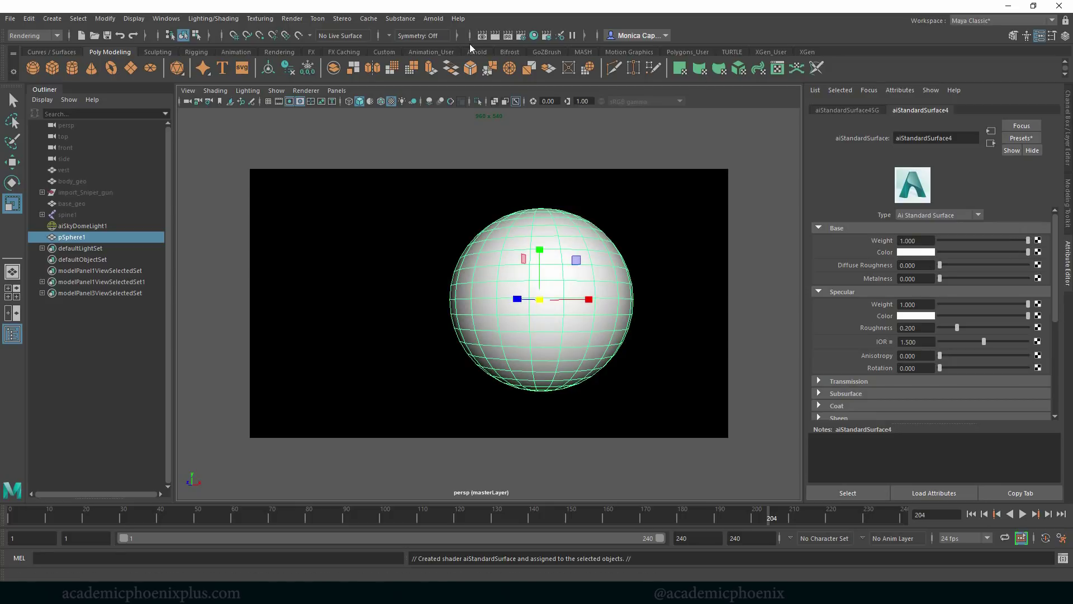
left_click(433, 19)
left_click(447, 37)
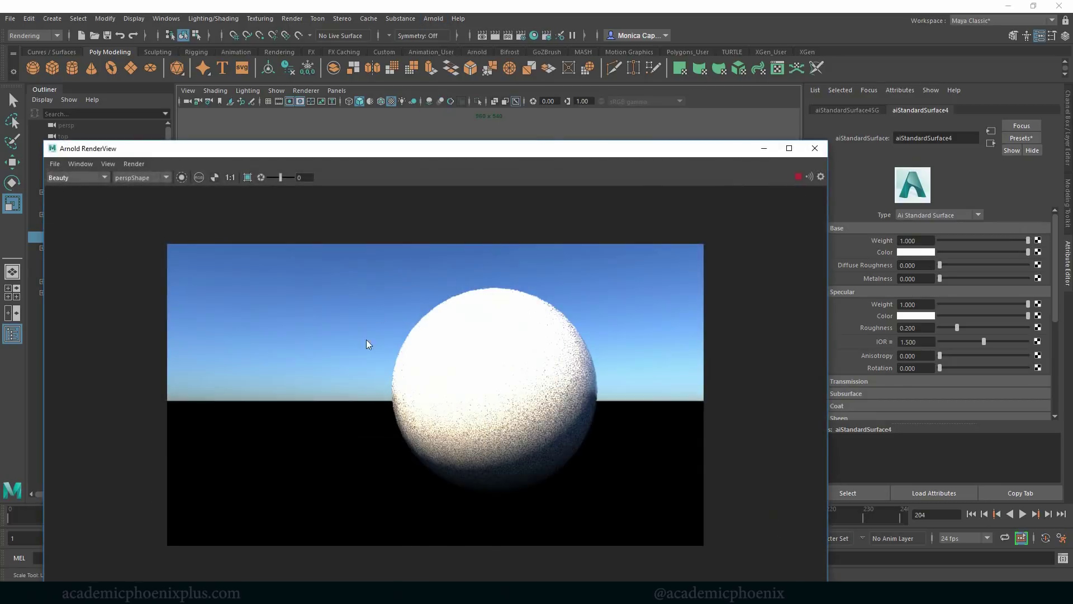
left_click(1018, 240)
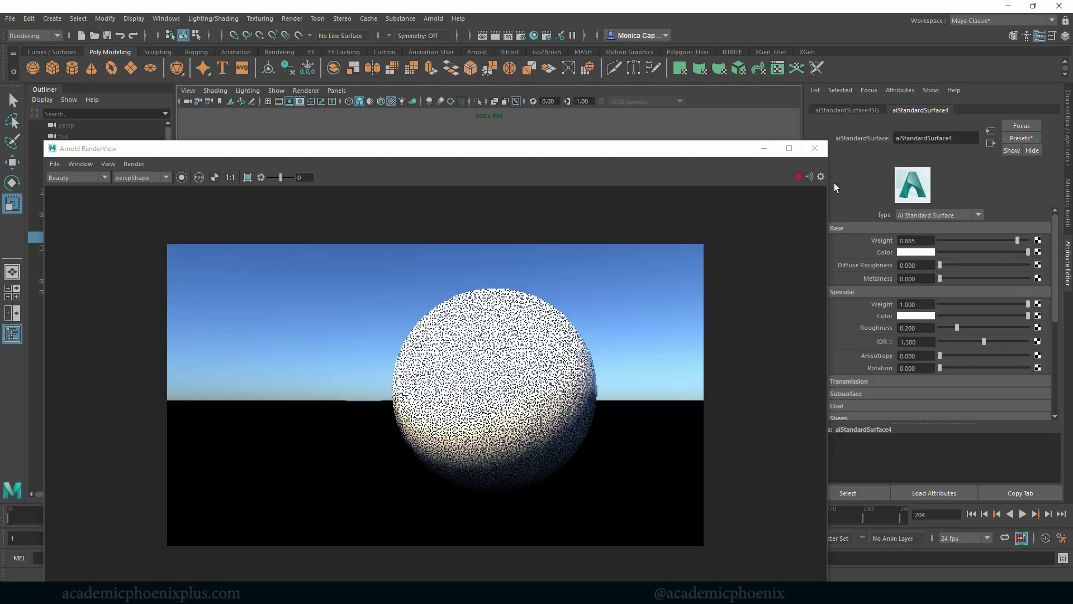
left_click(816, 148)
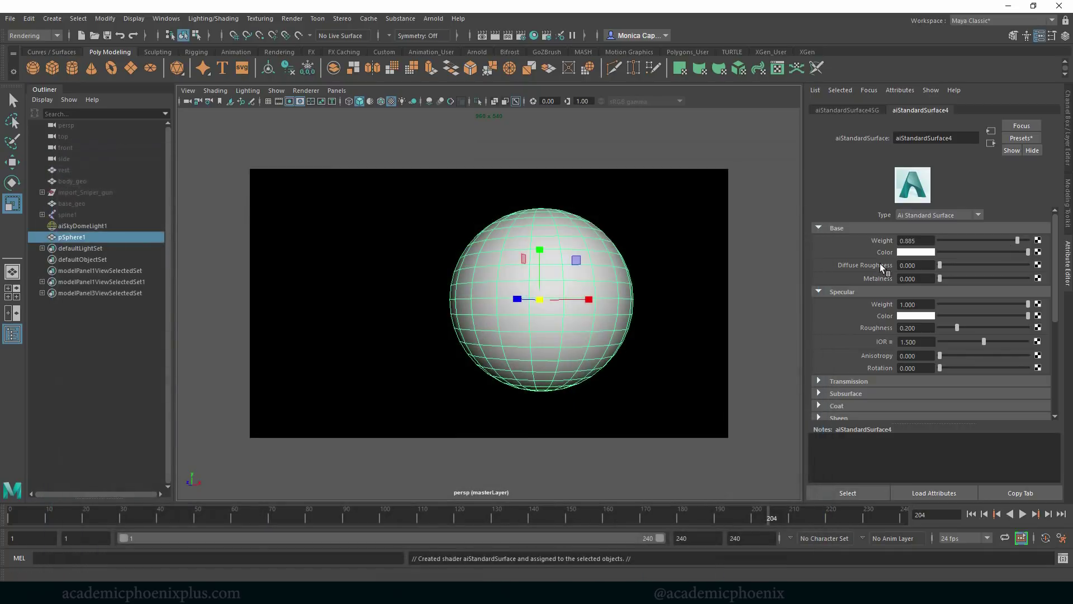
Connect a new aiFacingRatio node, found by searching 'fac', to the sphere's Base Color
left_click(1038, 253)
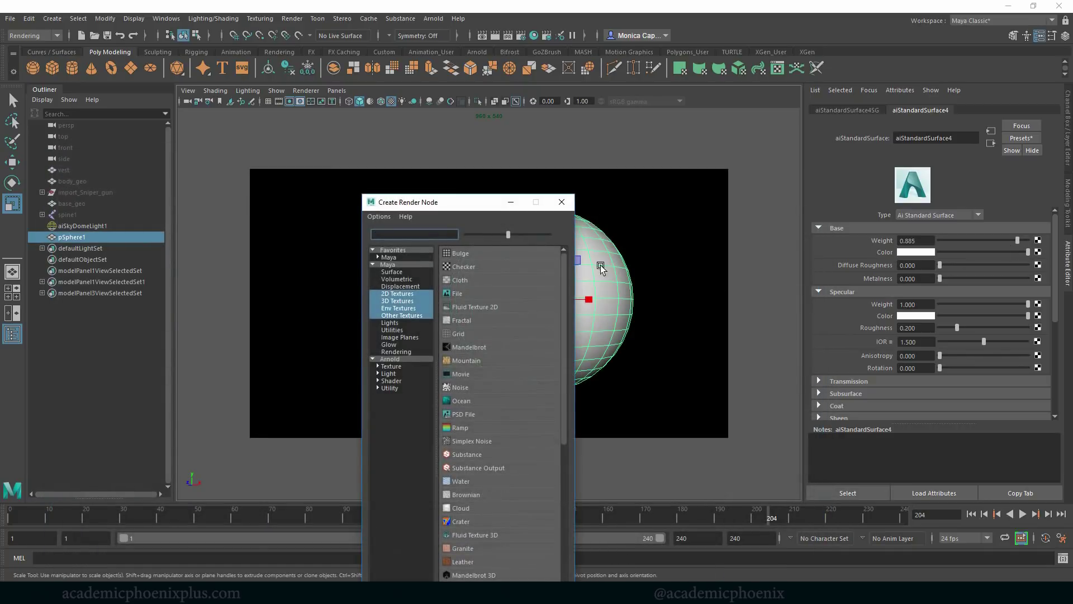
left_click(408, 359)
left_click(412, 235)
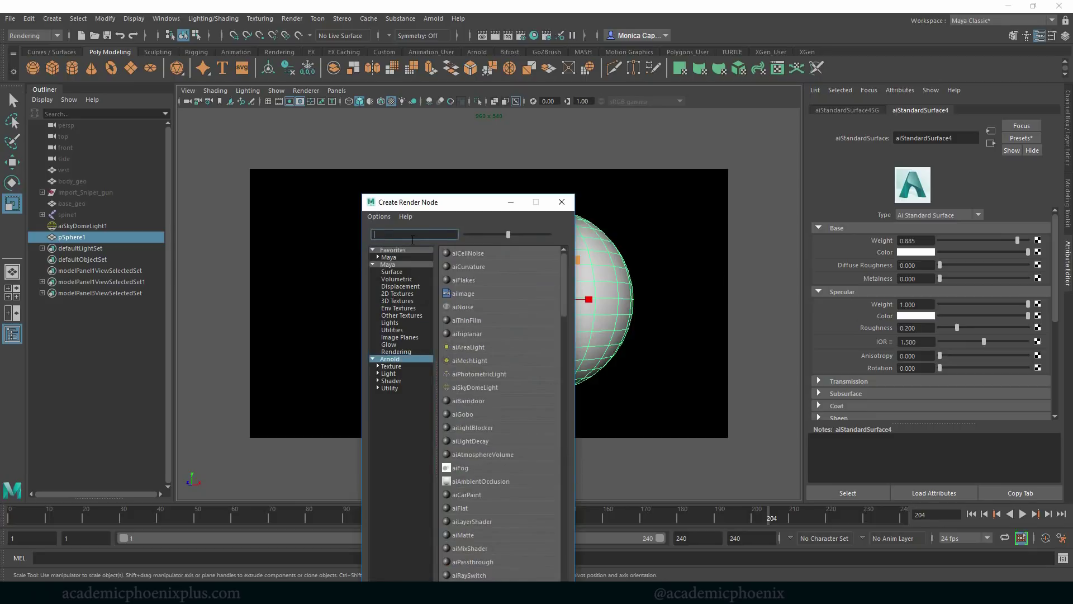
type("fac")
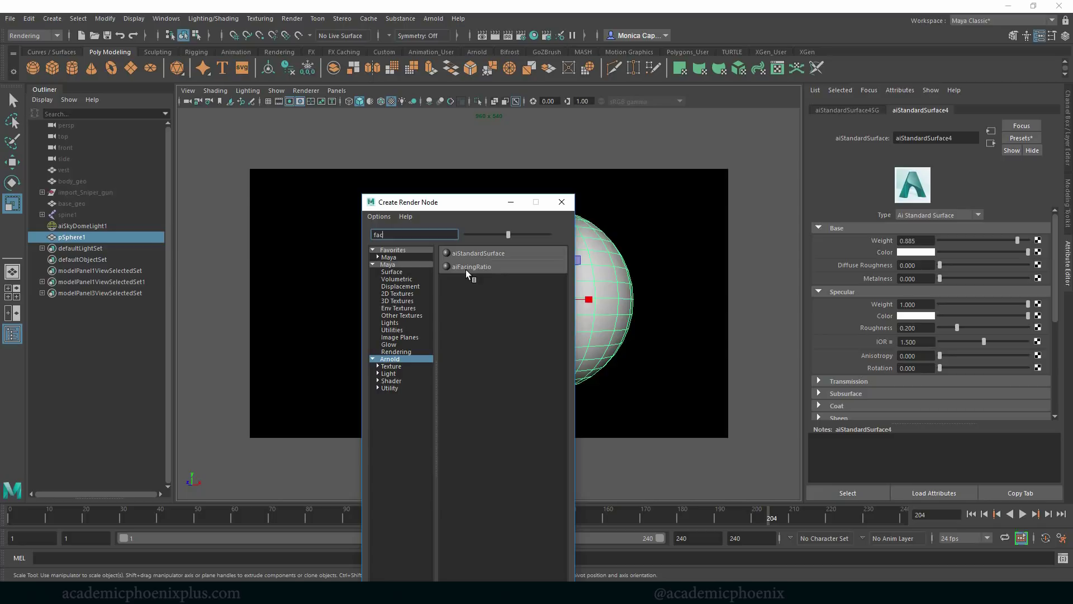
left_click(481, 268)
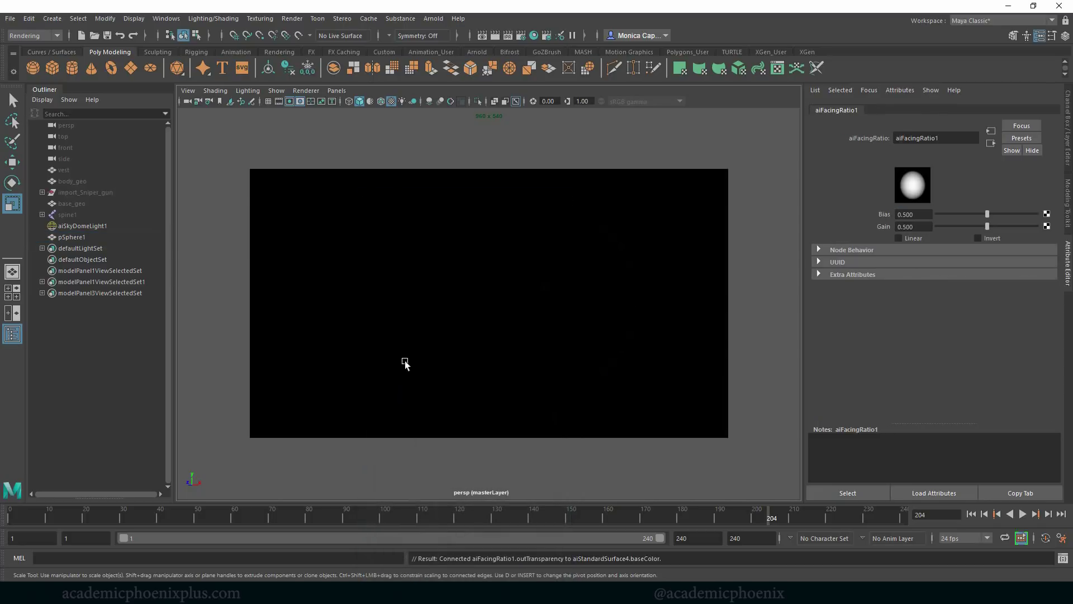
Turn on wireframe on shaded and render the sphere with Arnold
left_click(539, 299)
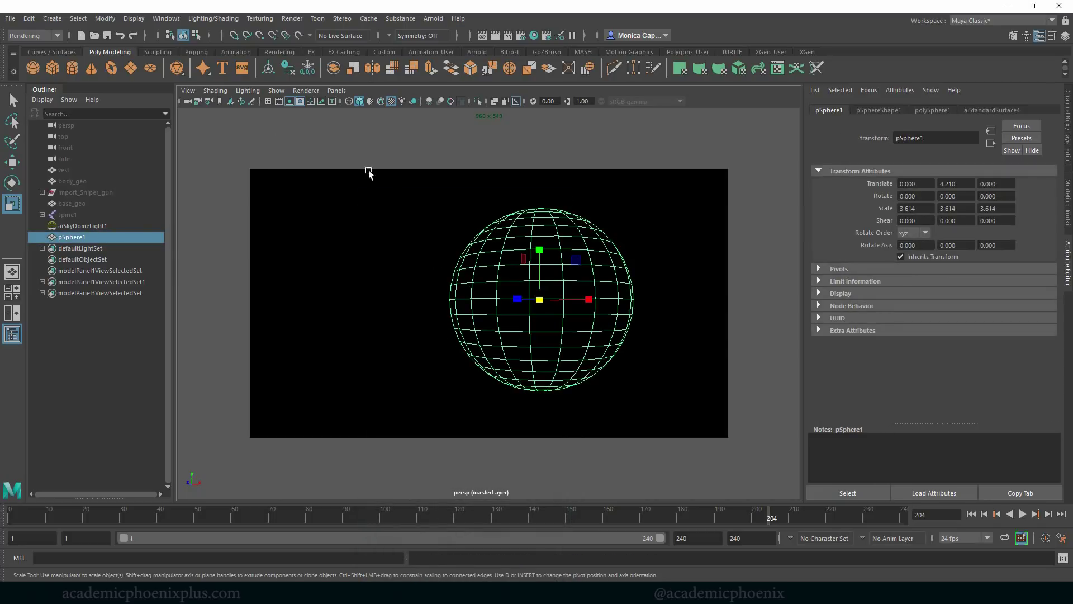
left_click(376, 234)
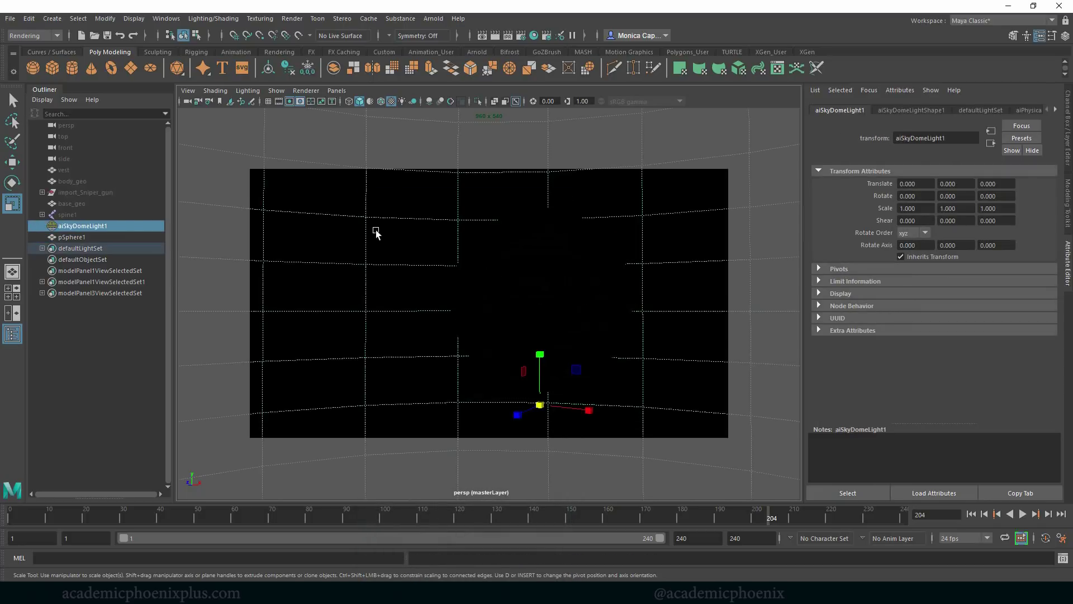
left_click(382, 102)
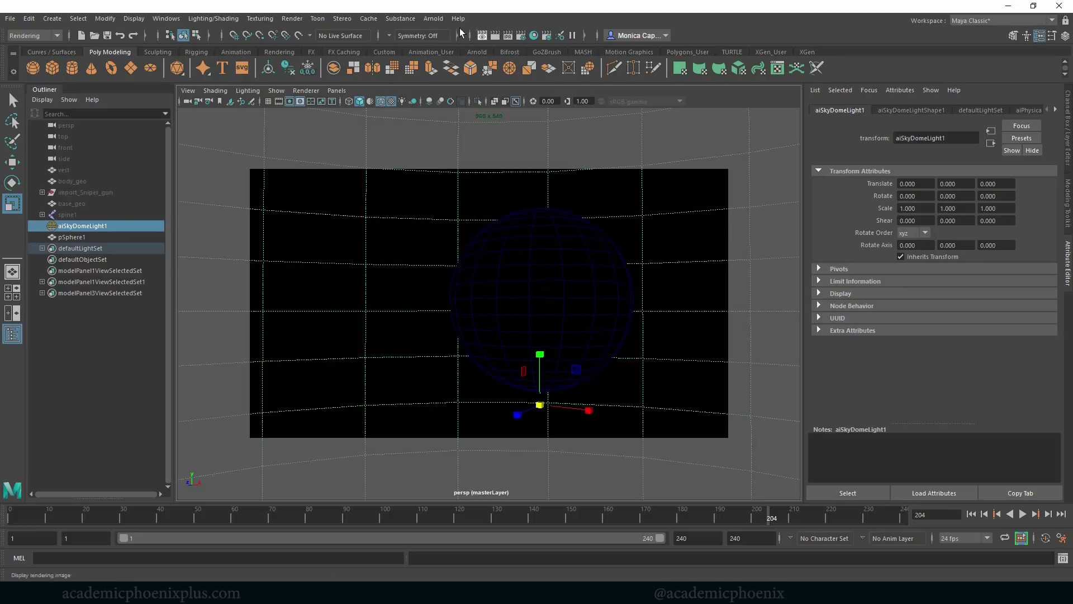
left_click(434, 19)
left_click(442, 41)
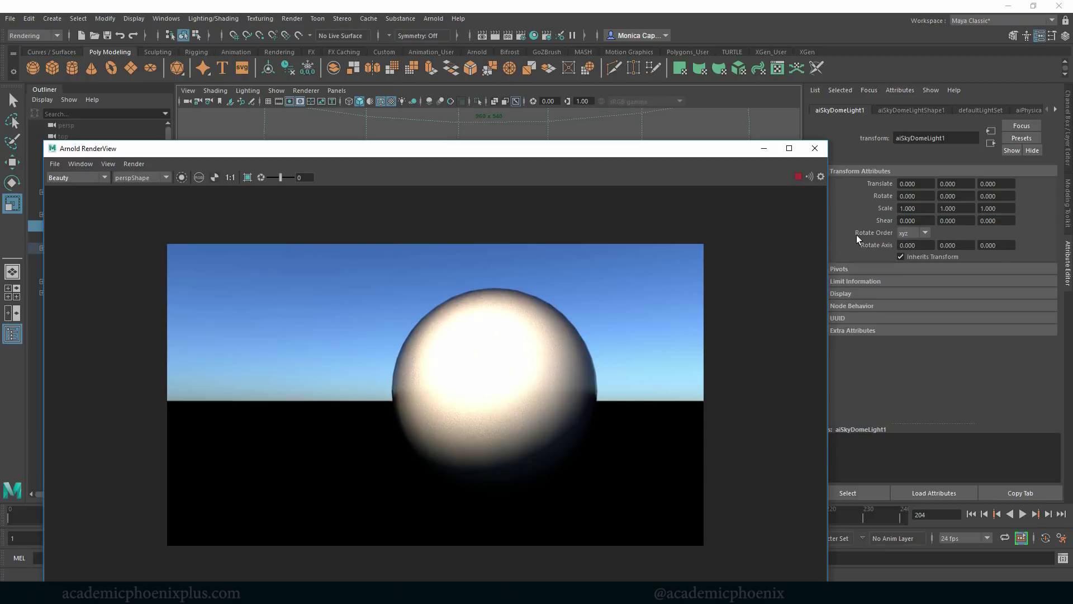
Drive aiStandardSurface4's Base Color with aiFacingRatio and enable Invert while watching the IPR render
left_click_drag(827, 254, 488, 254)
left_click(565, 272)
left_click(992, 111)
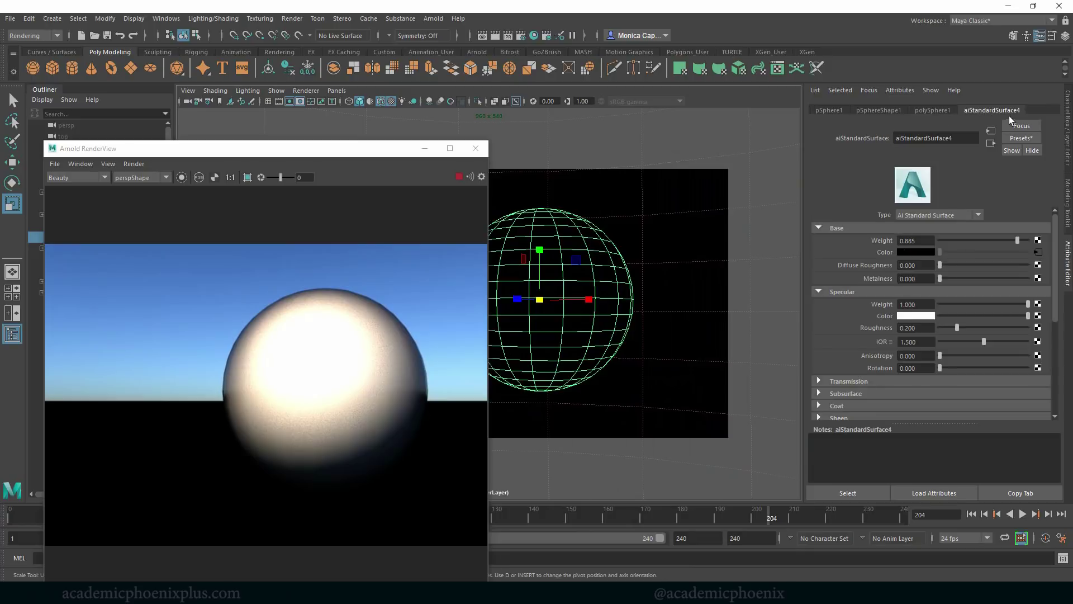
left_click(1039, 252)
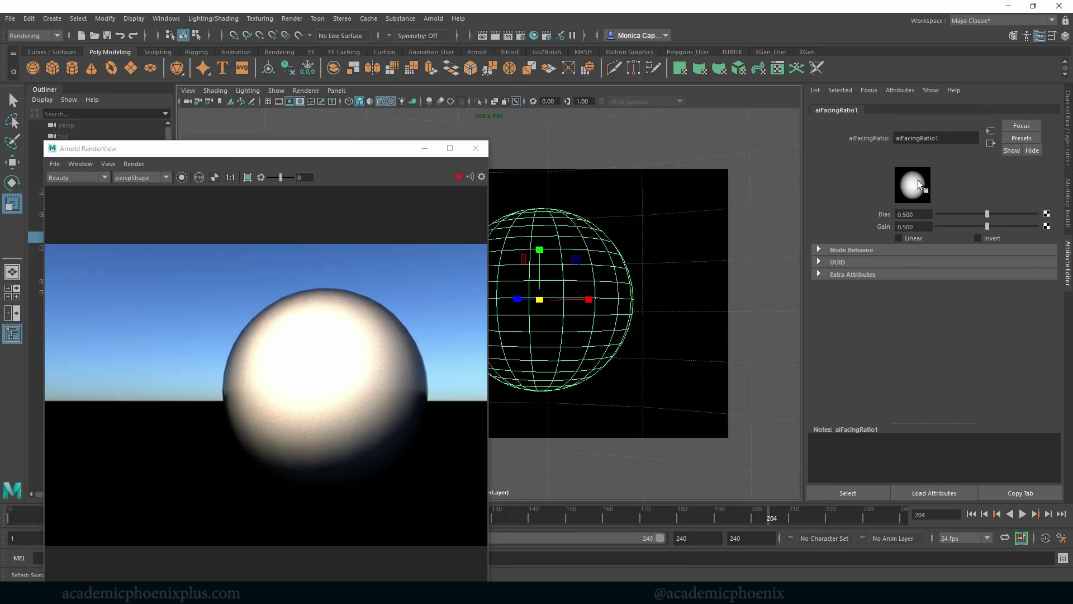
left_click(181, 178)
left_click(979, 238)
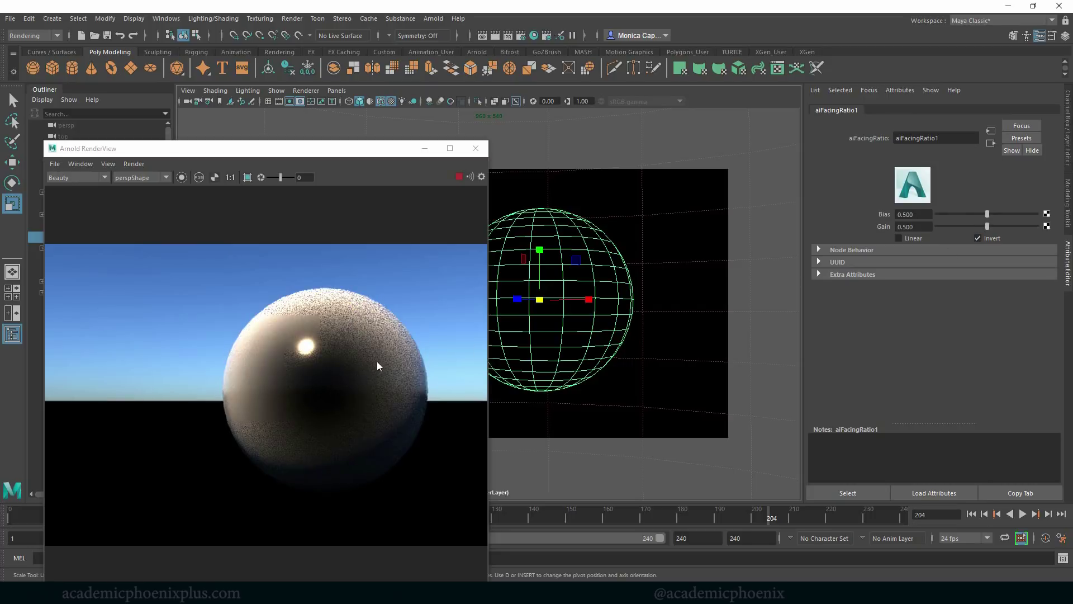
left_click(181, 177)
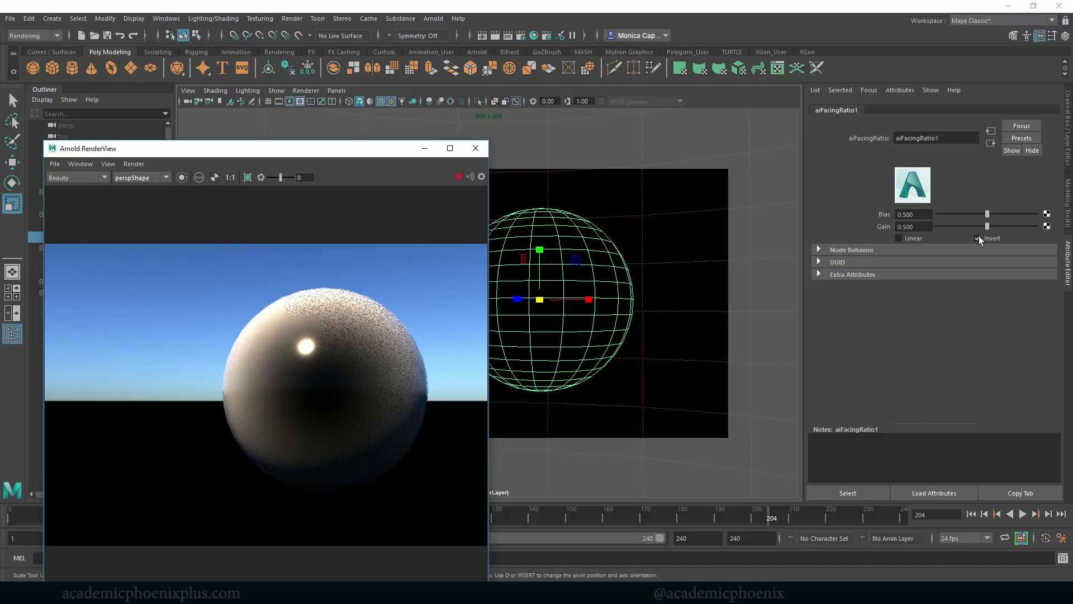
Tune aiFacingRatio1 in the IPR, ending at Bias 0.767 and Gain 0.057
left_click_drag(984, 227, 939, 229)
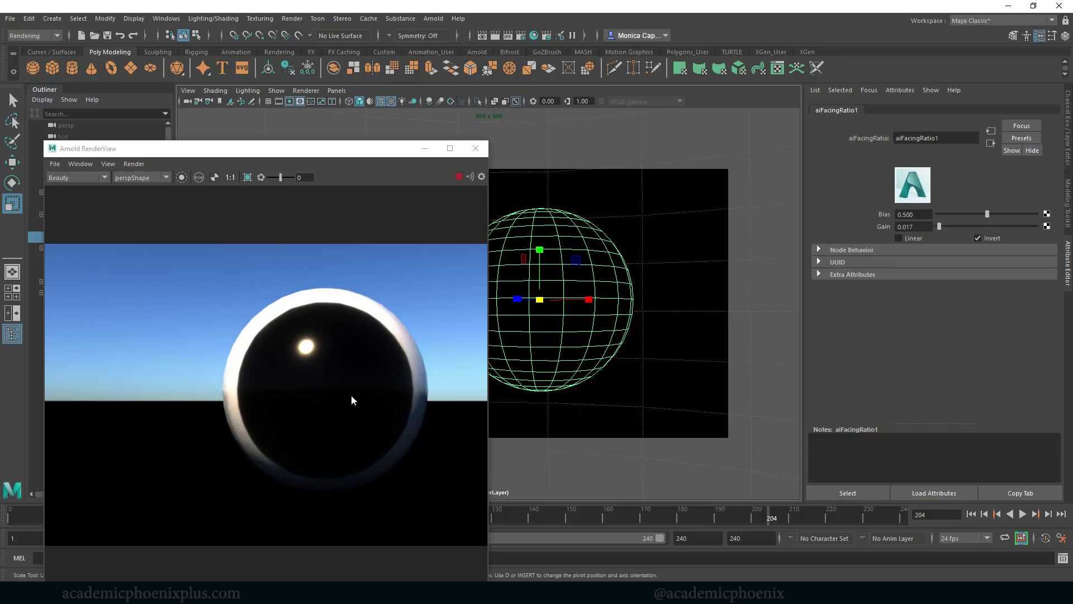
mouse_move(664, 371)
left_mouse_down("alt")
mouse_move(568, 374)
mouse_move(660, 374)
left_mouse_up("alt")
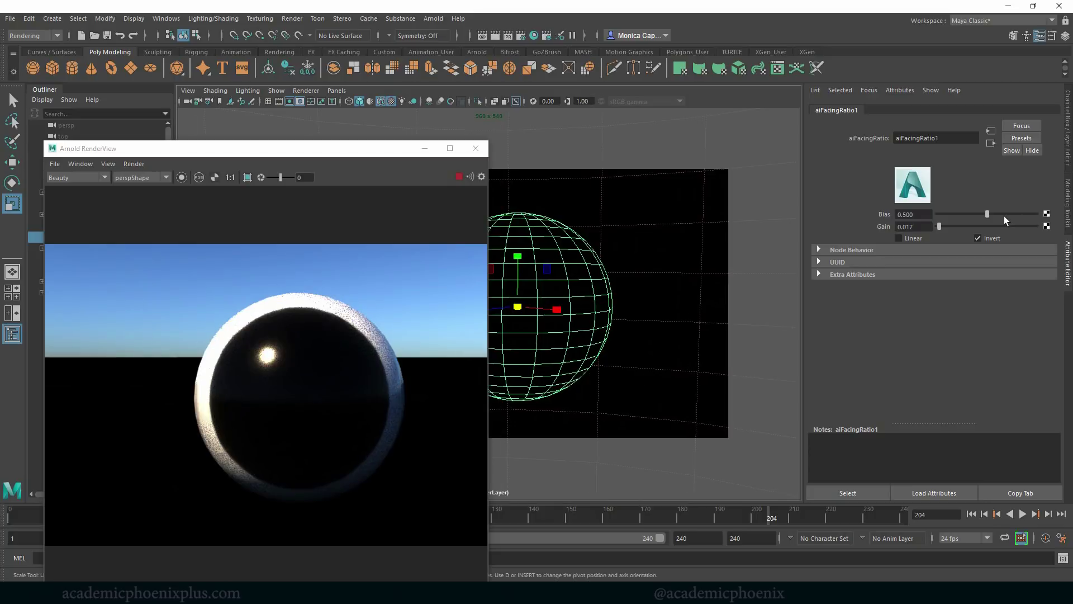
left_click_drag(990, 214, 1012, 214)
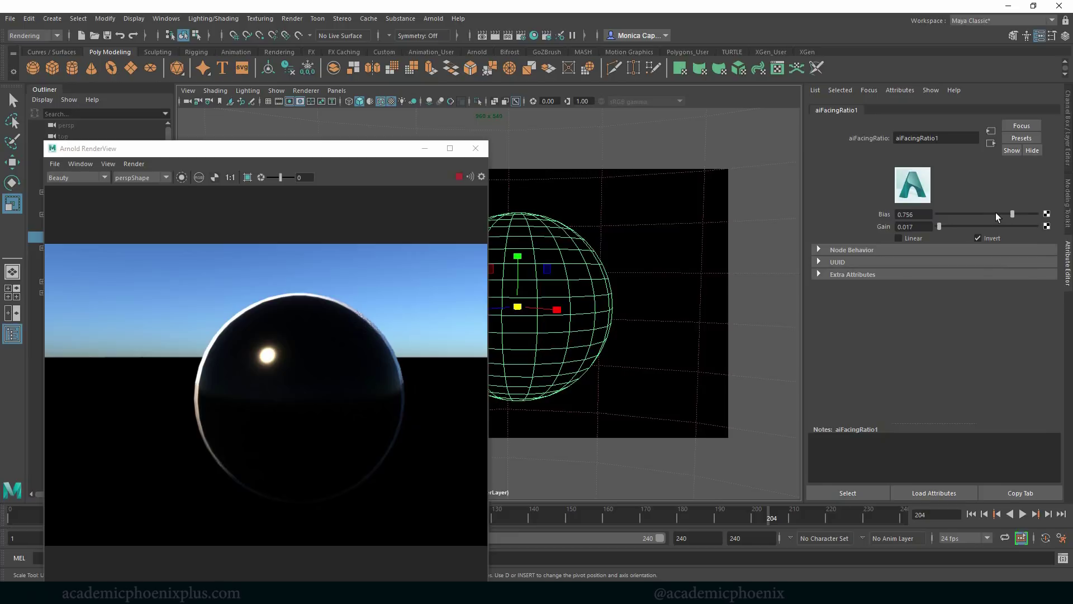
left_click_drag(995, 213, 944, 217)
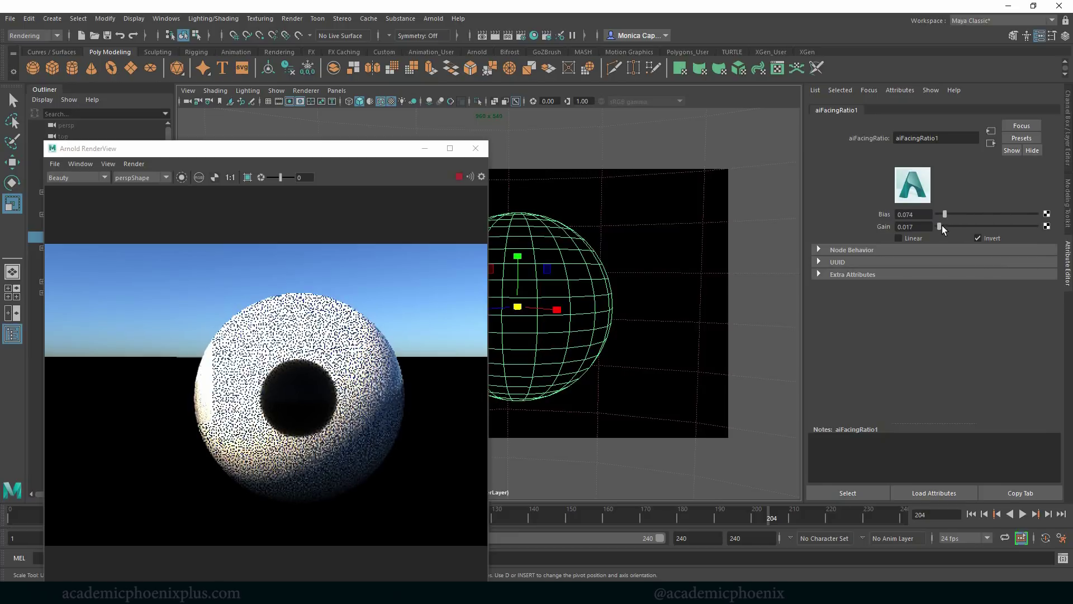
left_click_drag(942, 226, 1012, 217)
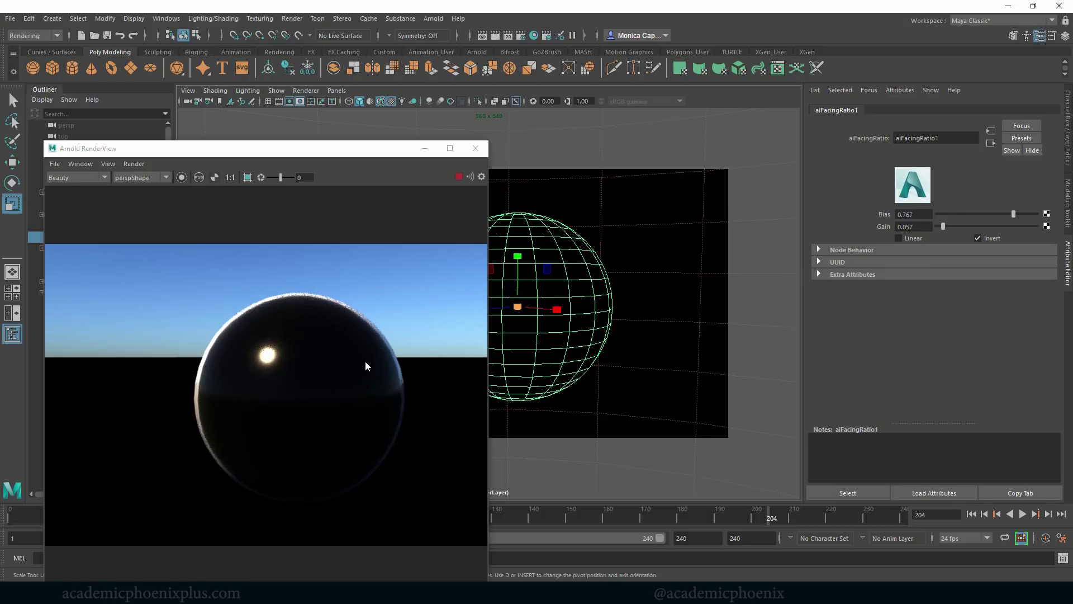
Close the render view and unhide the character, vest, gun, base and spine1 skeleton
left_click(476, 148)
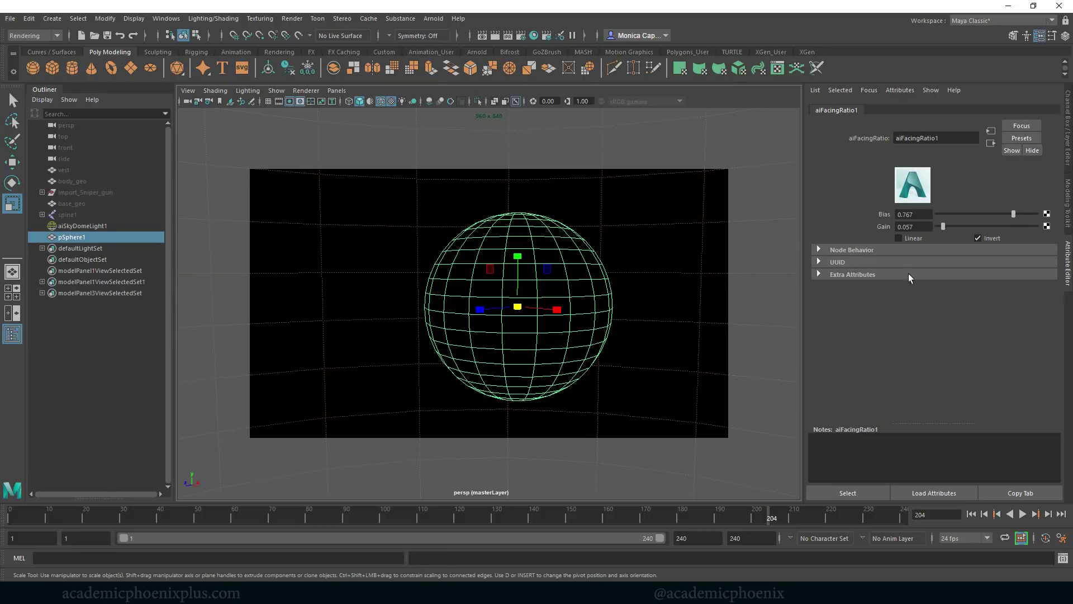
left_click(100, 193)
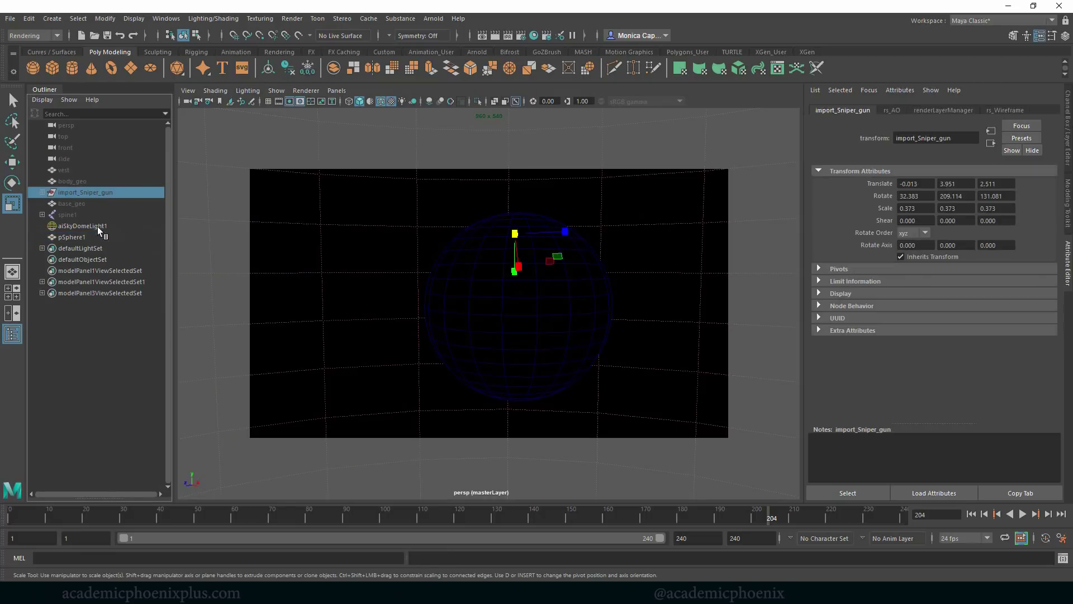
left_click_drag(77, 171, 48, 219)
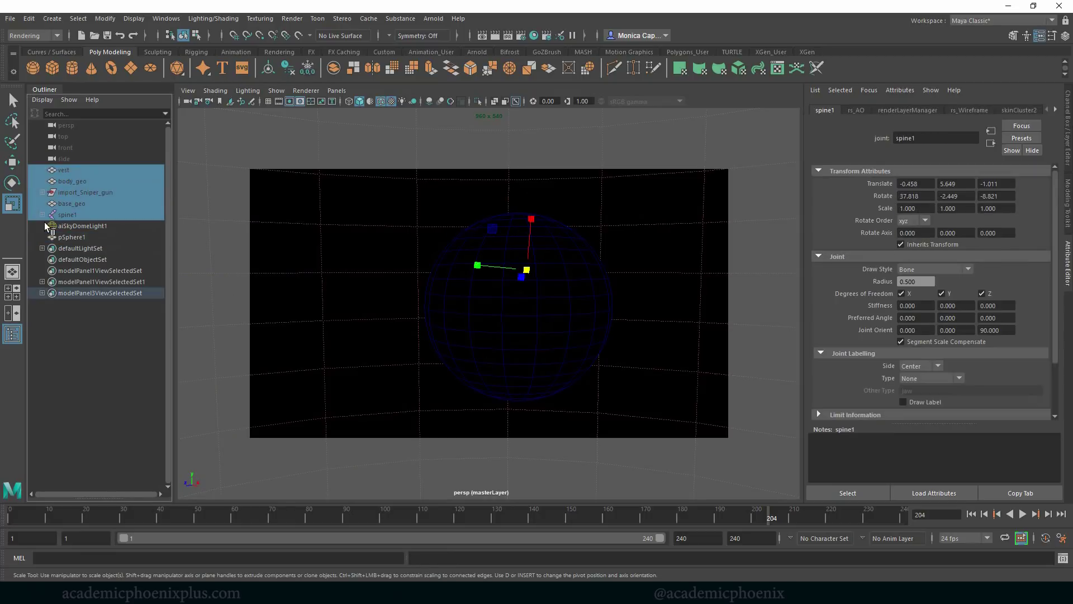
key("shift+h")
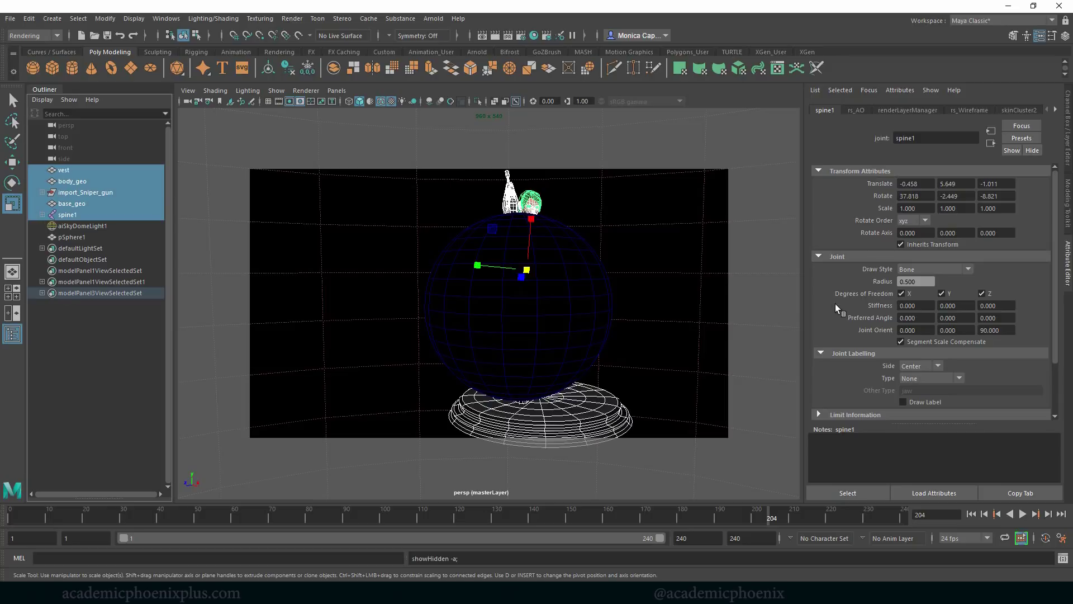
Delete the test sphere pSphere1 and select the character's vest
left_click(575, 295)
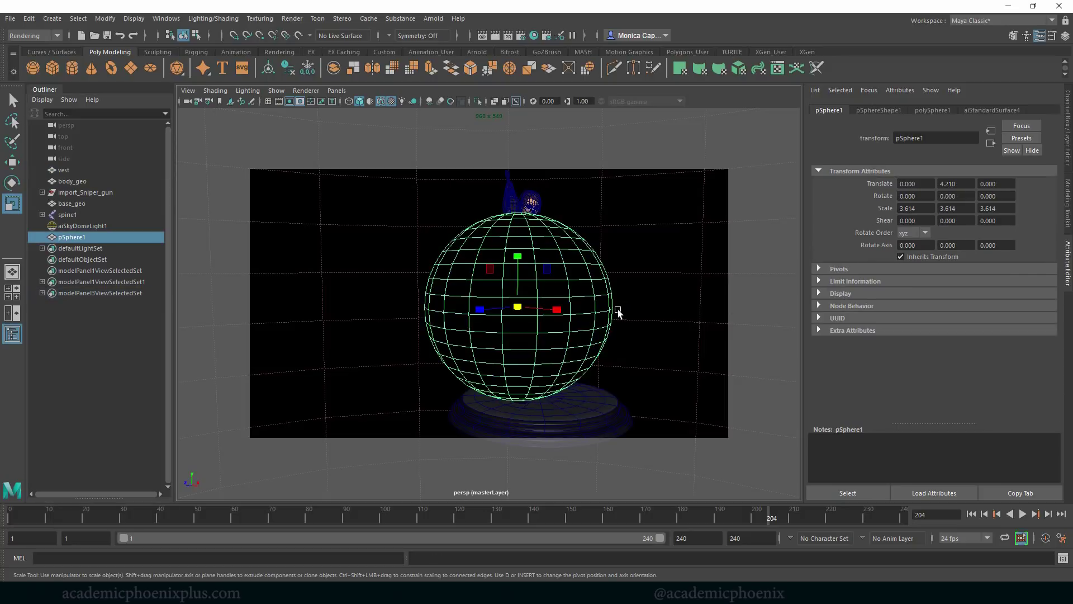
key("Delete")
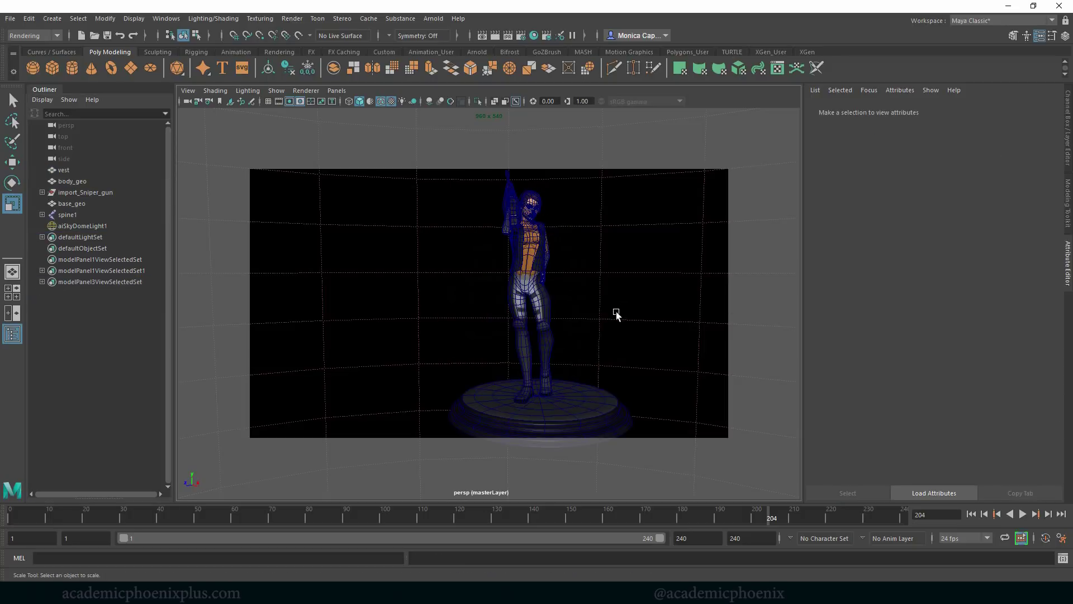
left_click(535, 262)
left_click_drag(576, 307, 600, 305, "alt")
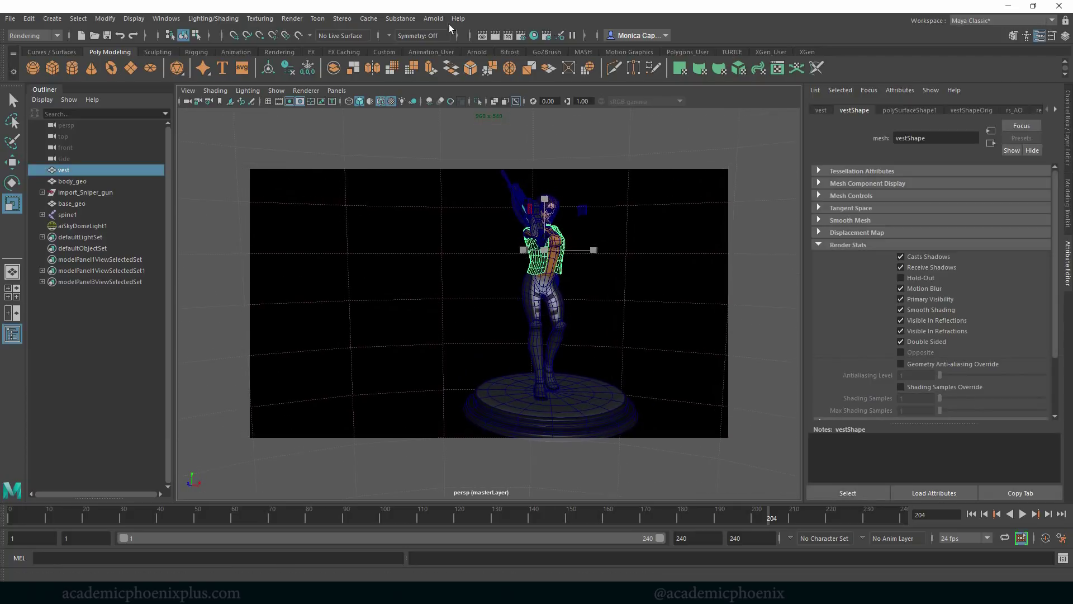
Open the Hypershade and graph body_geo's shading network
left_click(534, 35)
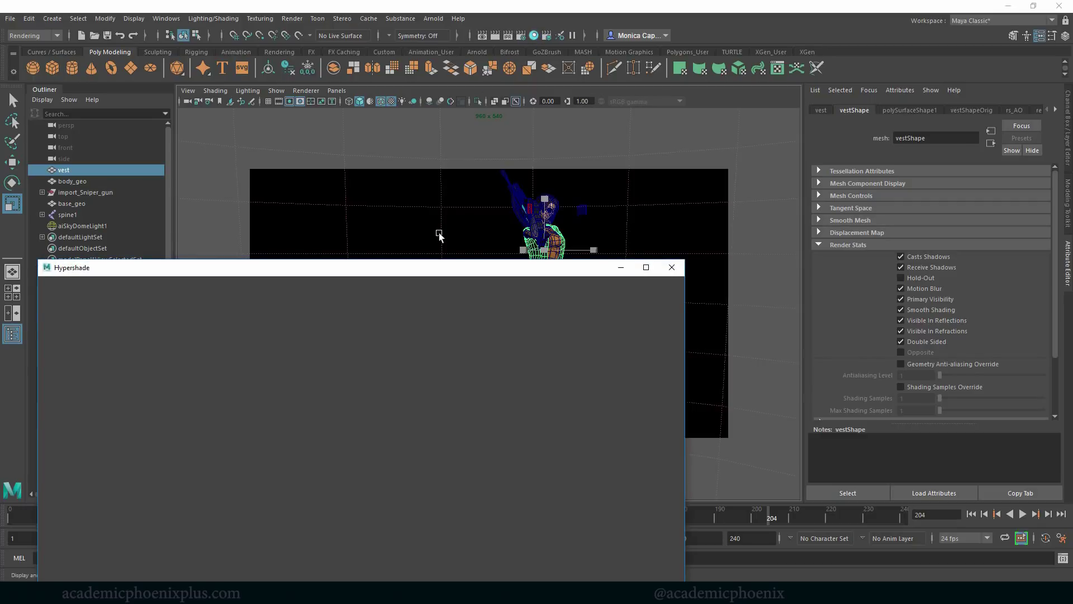
left_click_drag(392, 269, 471, 291)
left_click(554, 267)
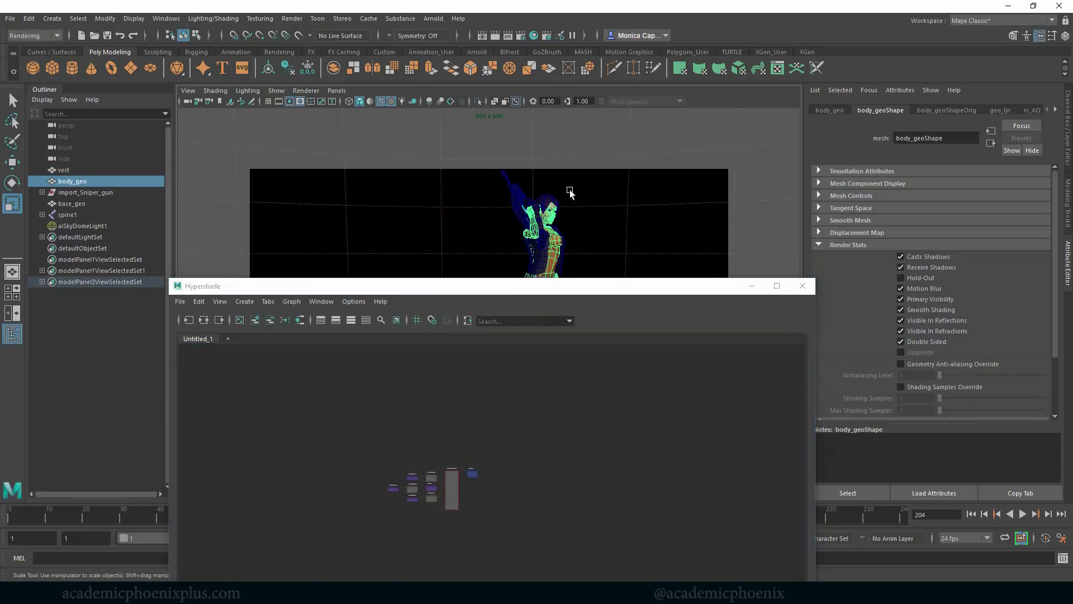
left_click(299, 320)
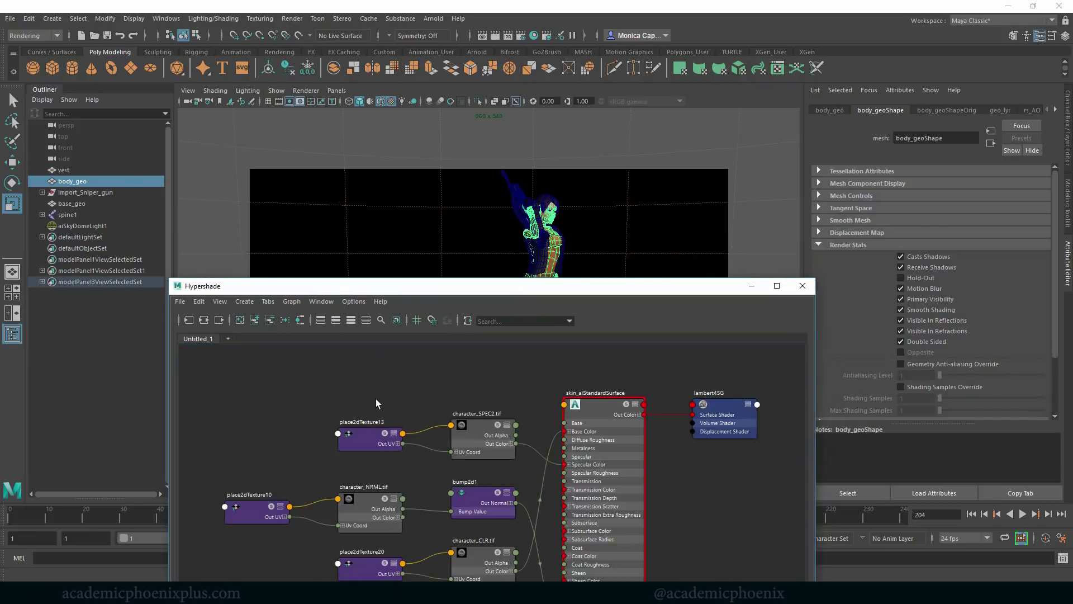
left_click_drag(615, 285, 512, 123)
Create an aiMixShader and wire skin_aiStandardSurface's Out Color into its Shader 1
key("Tab")
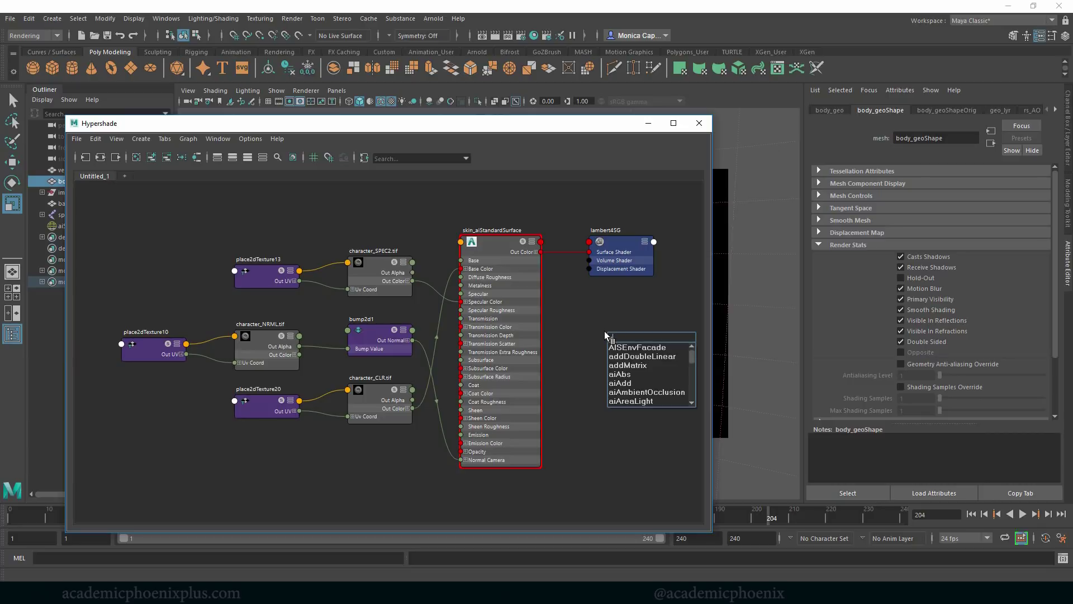
type("aimi")
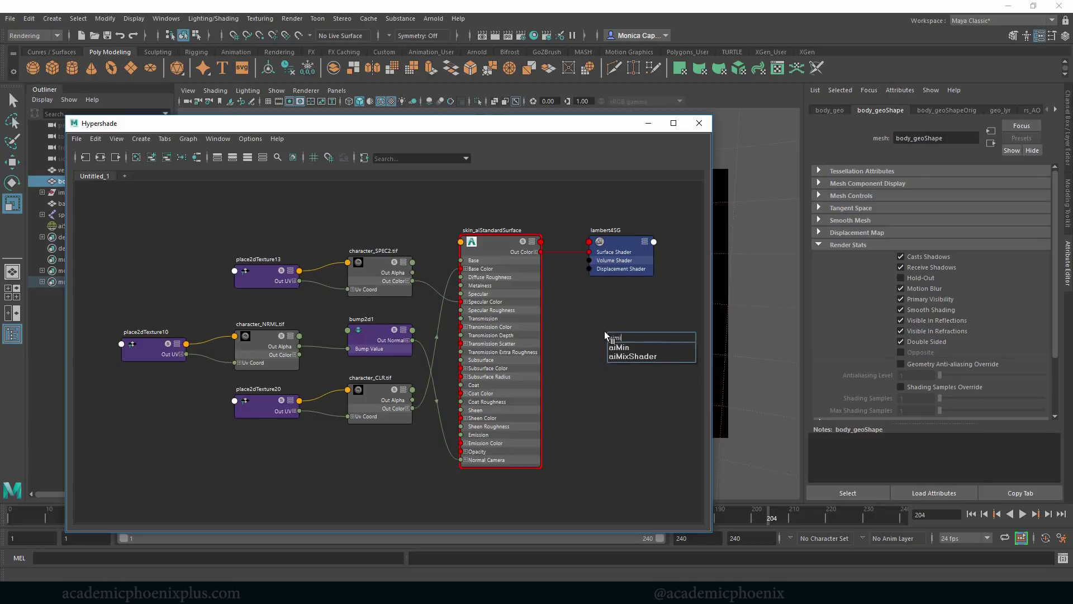
type("x")
key("Return")
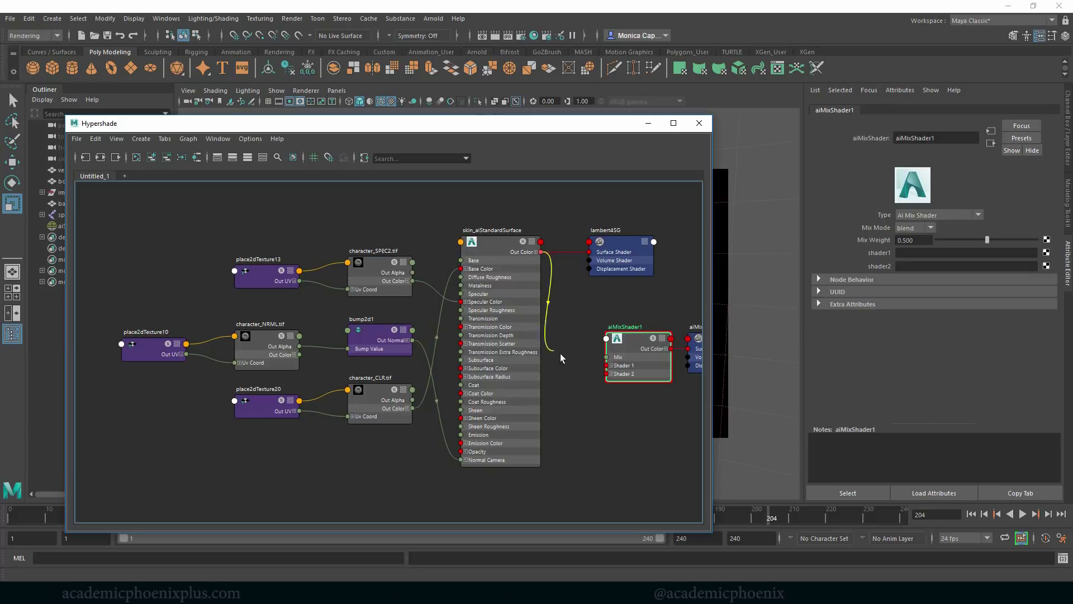
left_click_drag(560, 353, 607, 365)
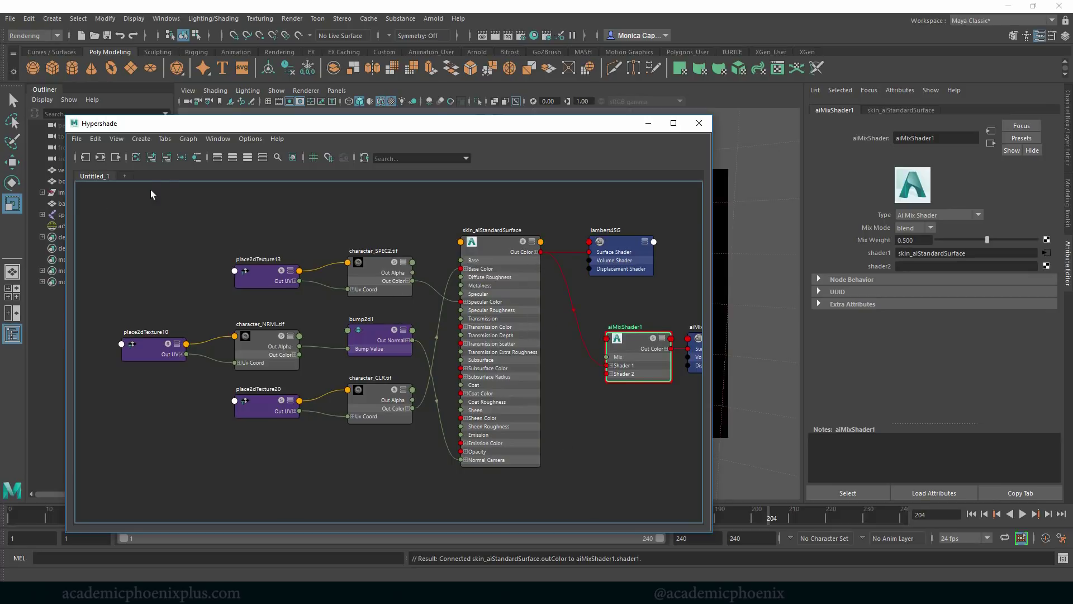
Bring aiFacingRatio1 from the utility nodes browser into the shading graph
left_click(218, 139)
left_click(229, 167)
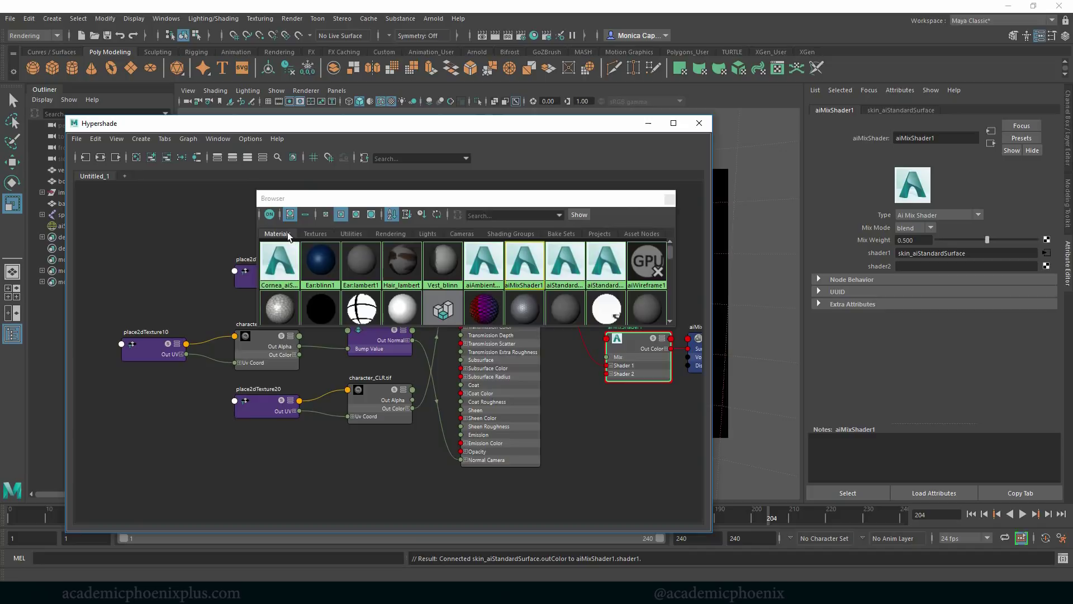
left_click(315, 234)
left_click(351, 234)
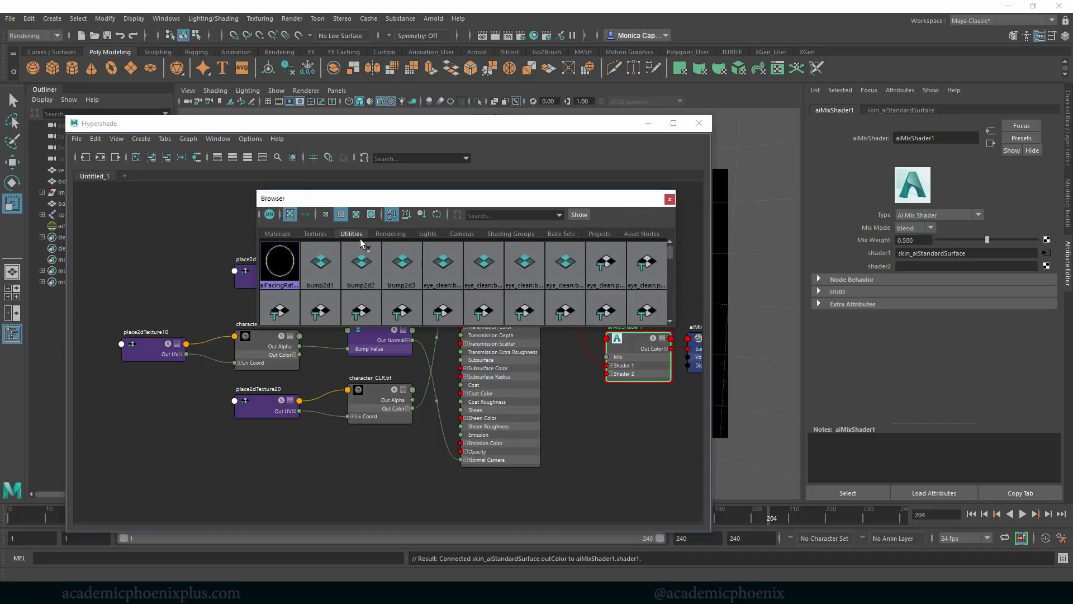
left_click(286, 270)
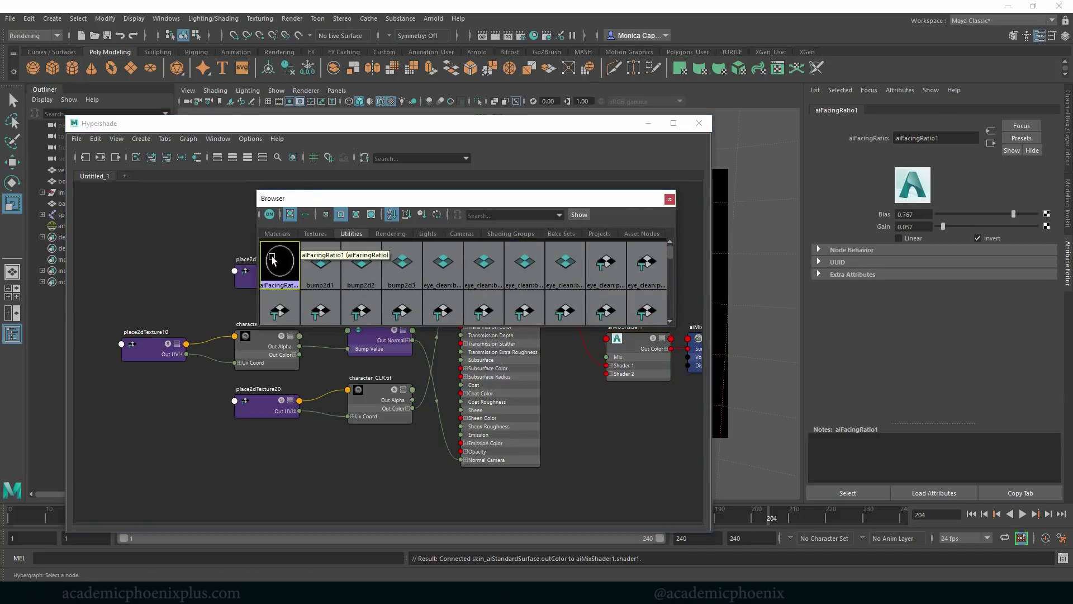
middle_click_drag(280, 263, 588, 419)
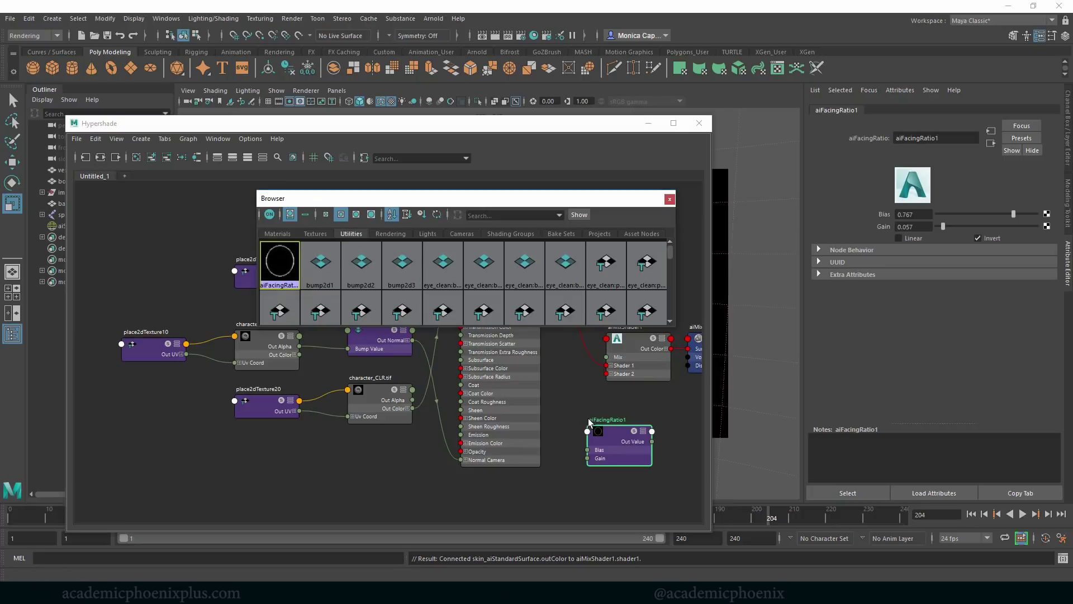
left_click(670, 199)
Wire aiFacingRatio1's Out Value into aiMixShader1's Mix and place it above skin_aiStandardSurface
left_click_drag(609, 430, 589, 422)
left_click_drag(632, 433, 608, 359)
left_click_drag(595, 436, 603, 442)
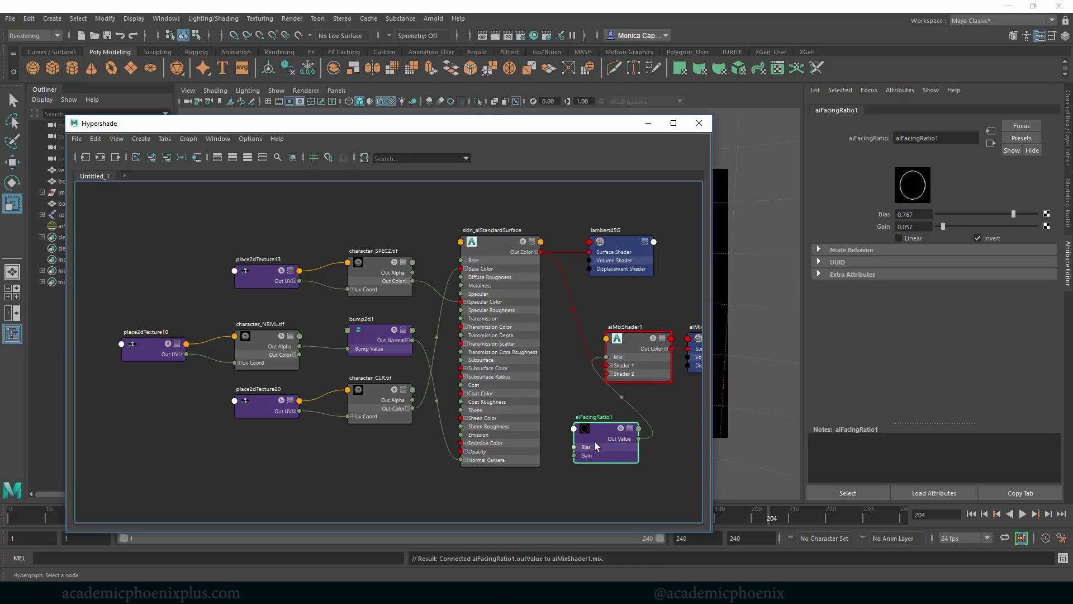
left_click_drag(607, 435, 552, 207)
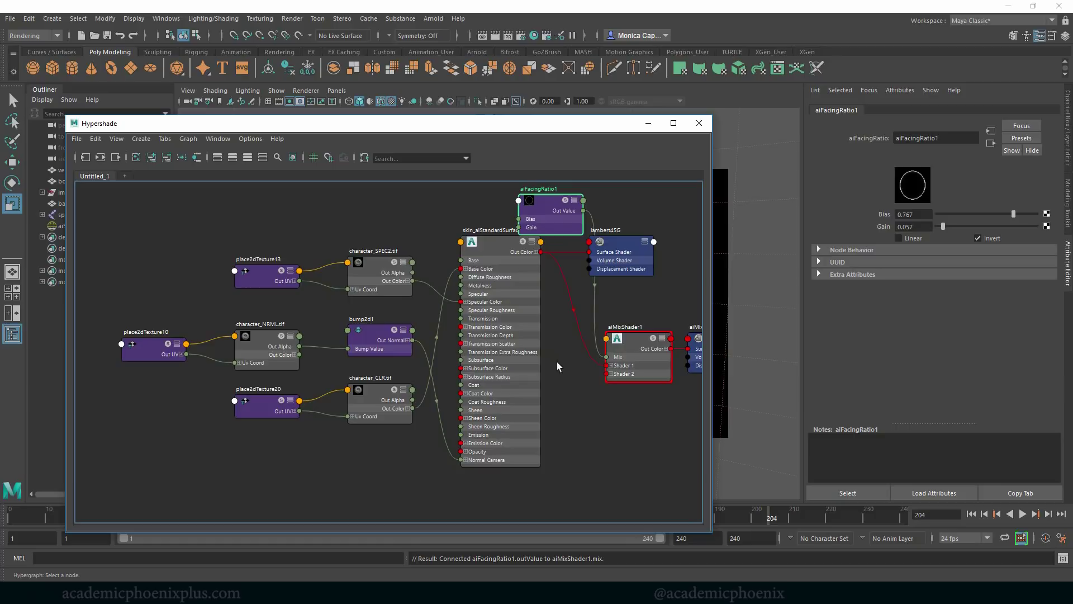
Create a new aiStandardSurface node by name in the graph
left_click(587, 460)
key("Tab")
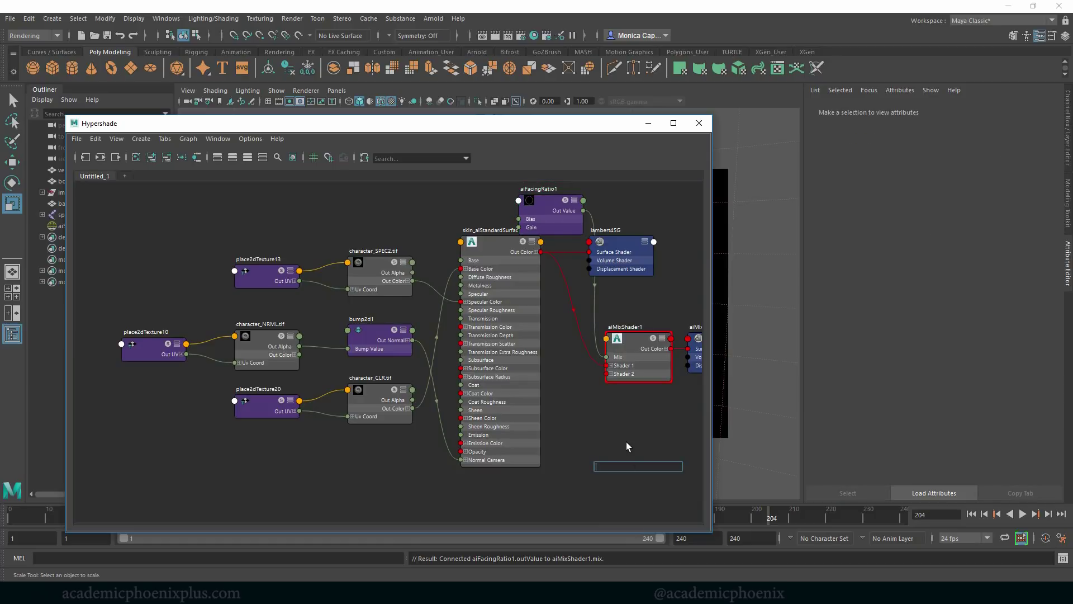
type("a")
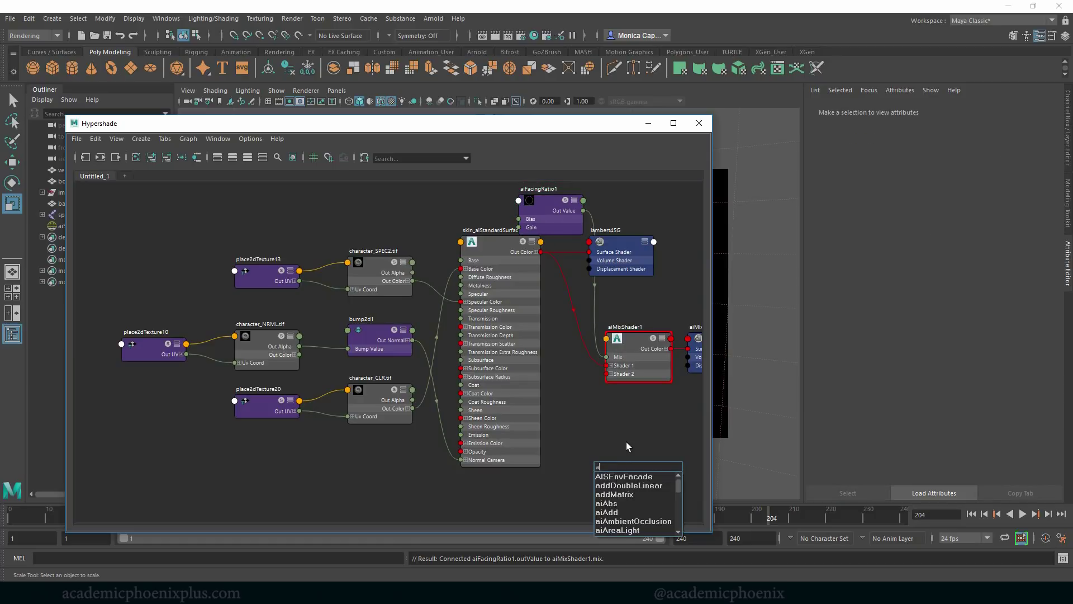
type("istn")
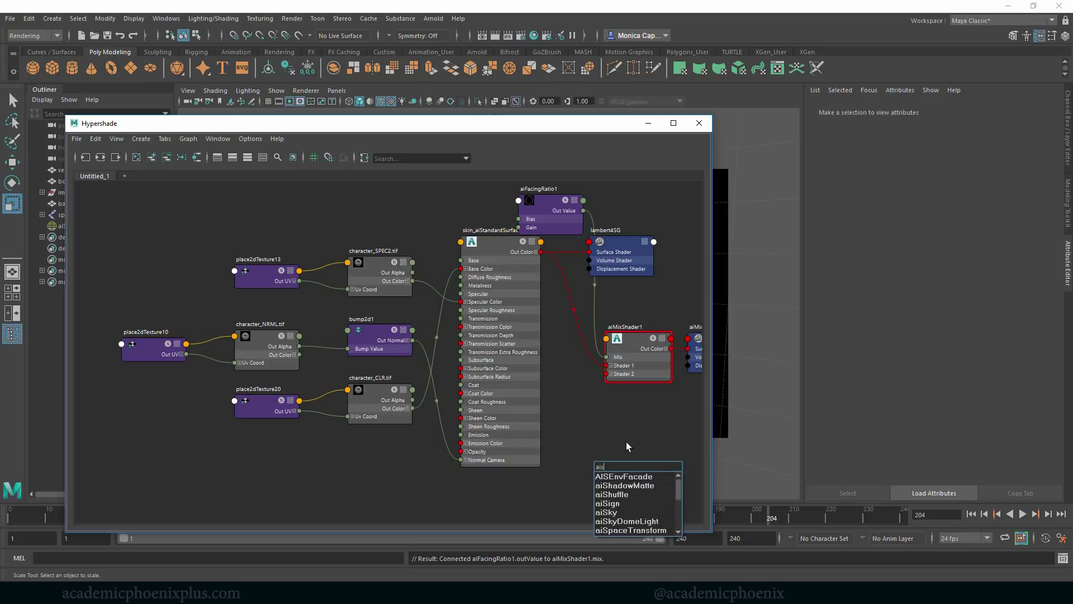
key("Down")
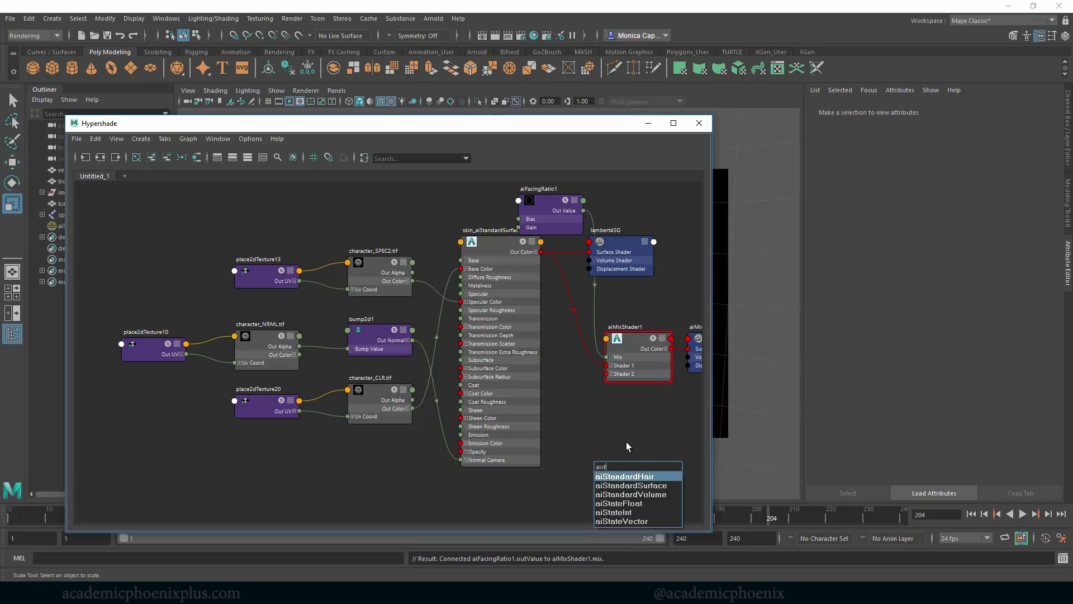
key("Down")
key("Return")
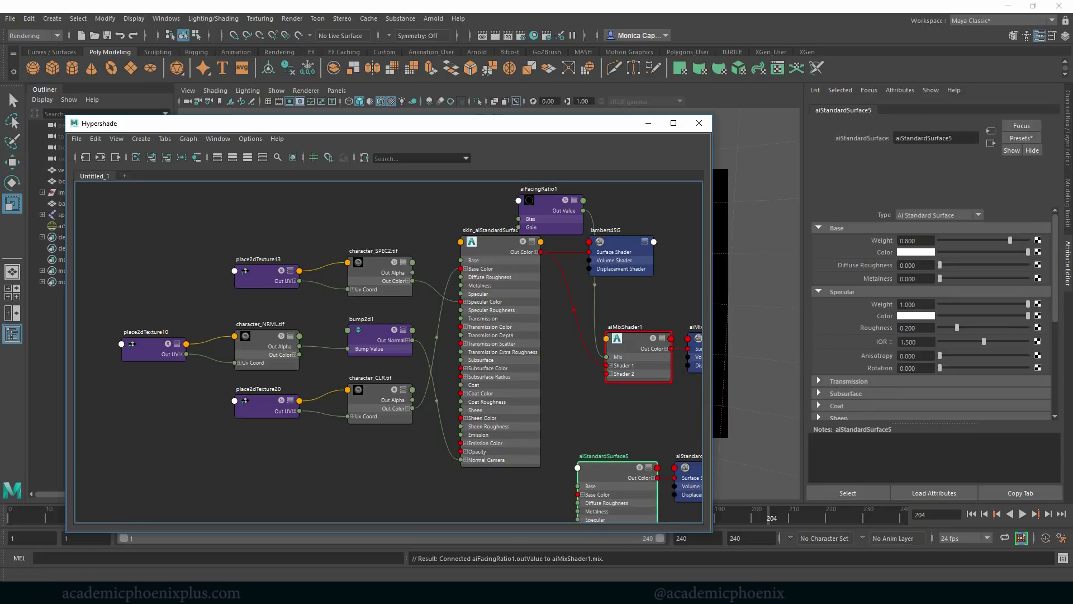
Set its Base Color and Specular Color to black and place it below the skin shader
left_click(922, 253)
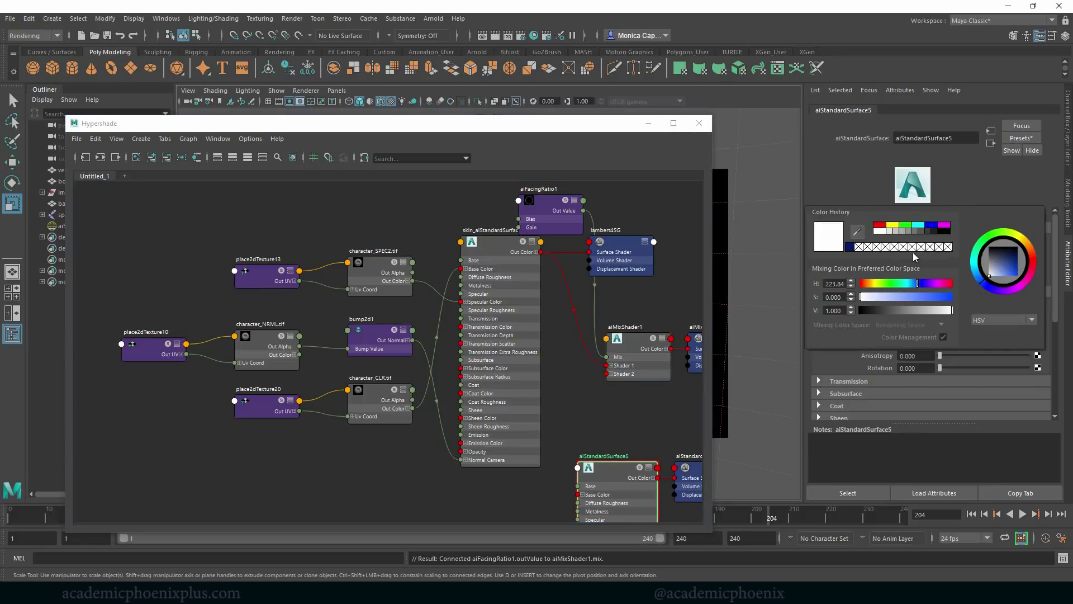
left_click(851, 249)
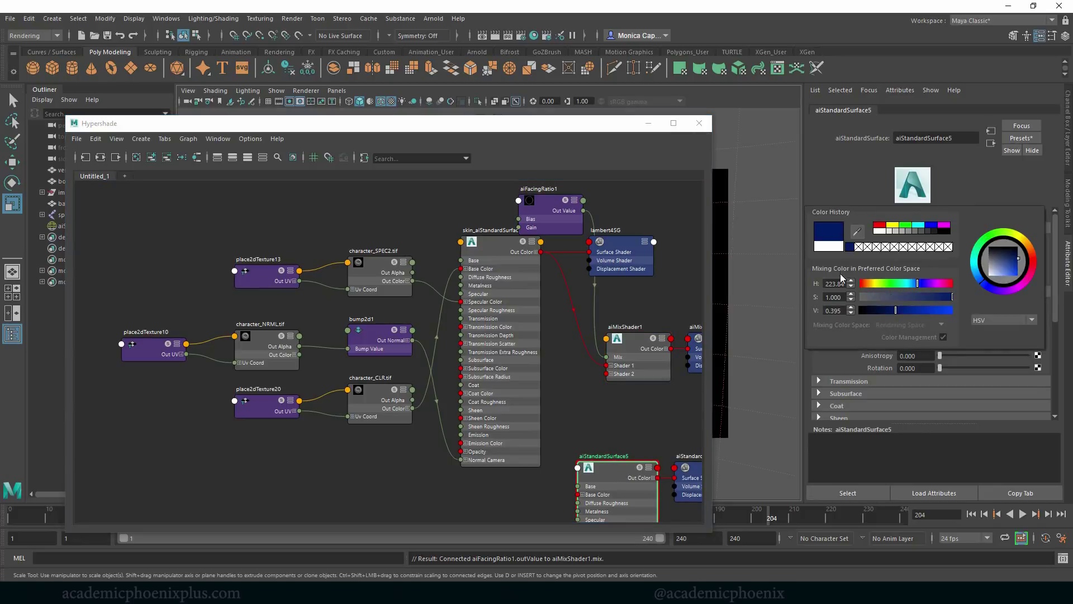
left_click(944, 231)
left_click_drag(1010, 241, 1034, 242)
left_click_drag(971, 317, 940, 317)
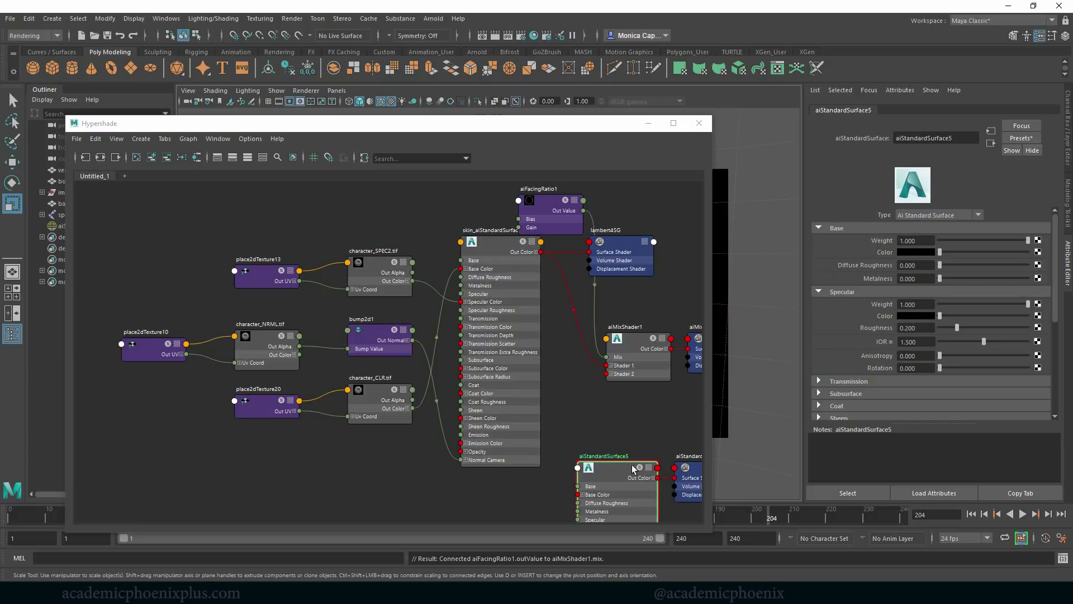
left_click_drag(633, 469, 608, 374)
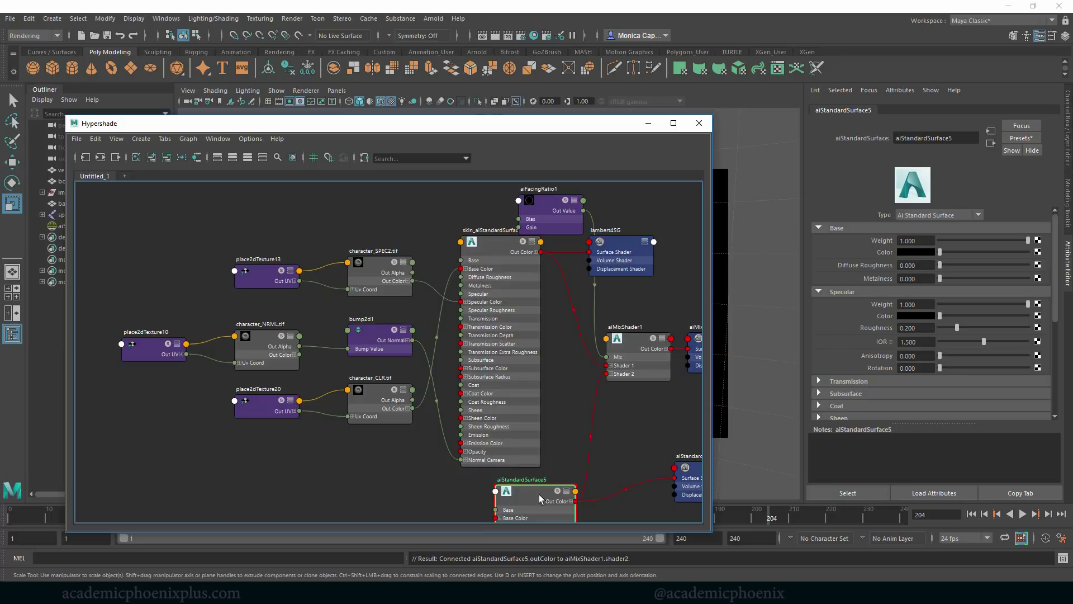
Rename the new shader to outline_aiStandardSurface
left_click(946, 139)
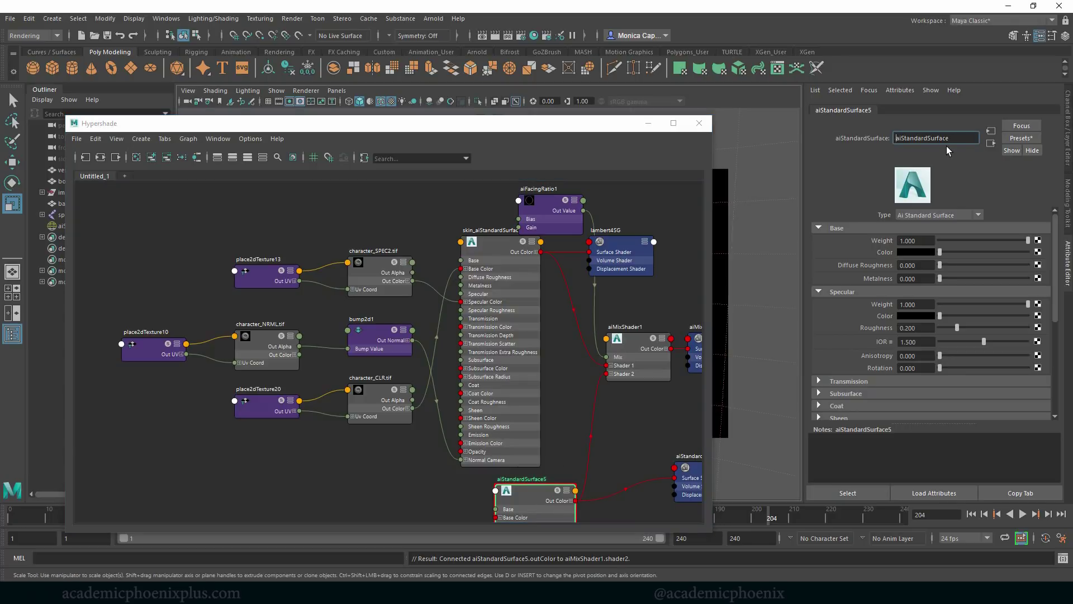
type("outline_")
key("Return")
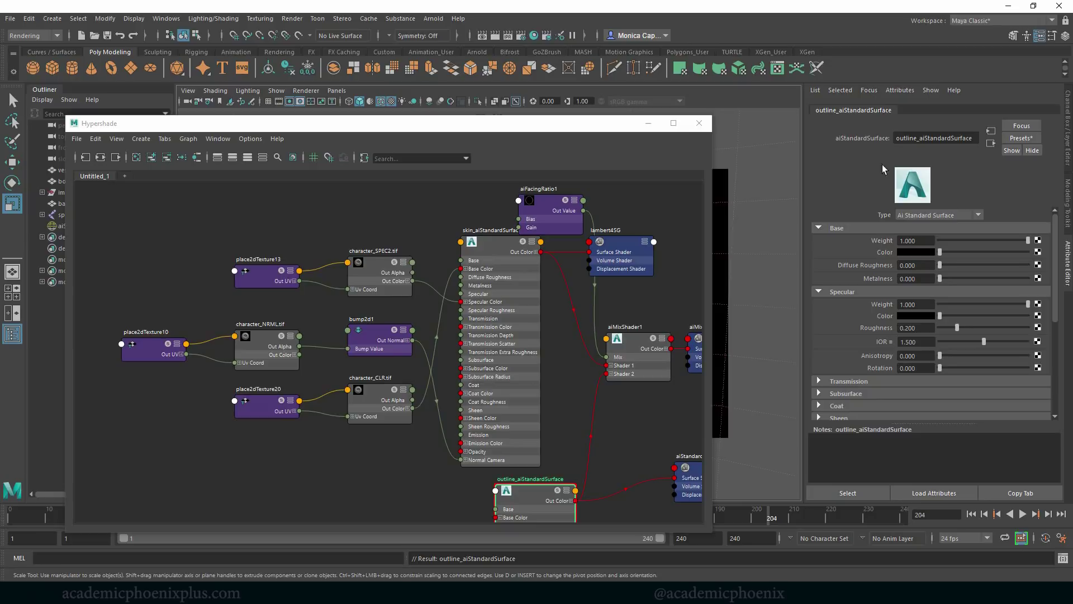
Rearrange aiMixShader1, the outline shader, skin_aiStandardSurface and aiFacingRatio1 in the graph
left_click(637, 341)
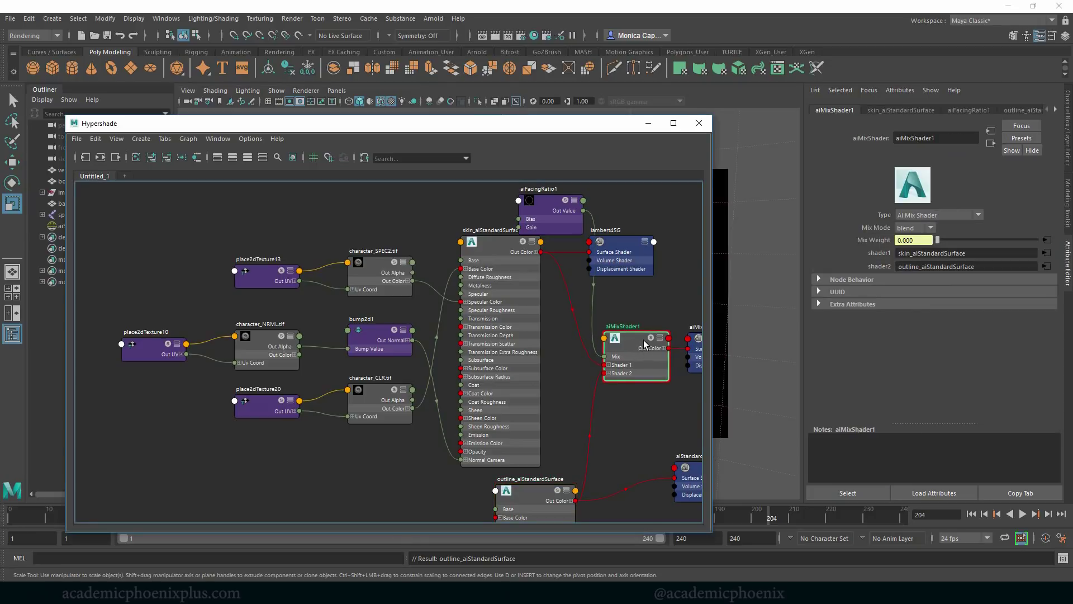
left_click_drag(632, 347, 639, 342)
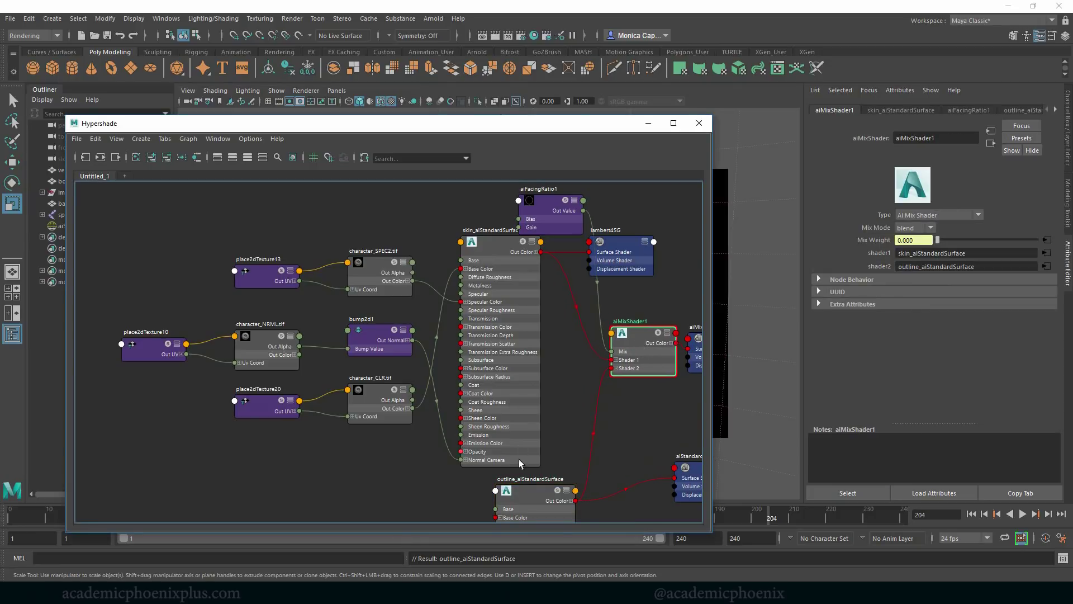
left_click(526, 494)
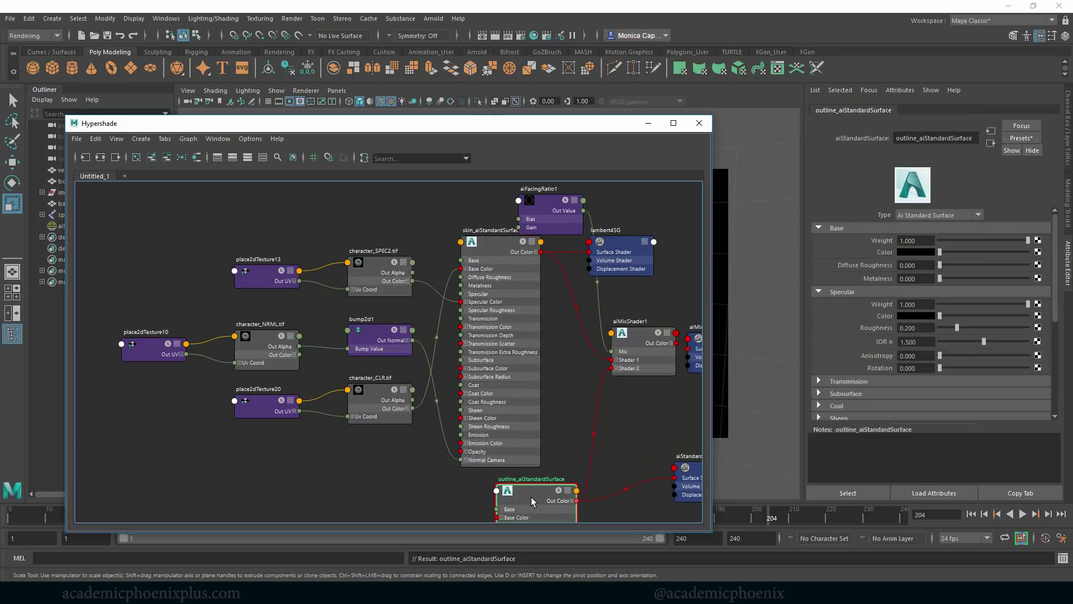
left_click_drag(535, 500, 502, 509)
left_click_drag(508, 269, 487, 267)
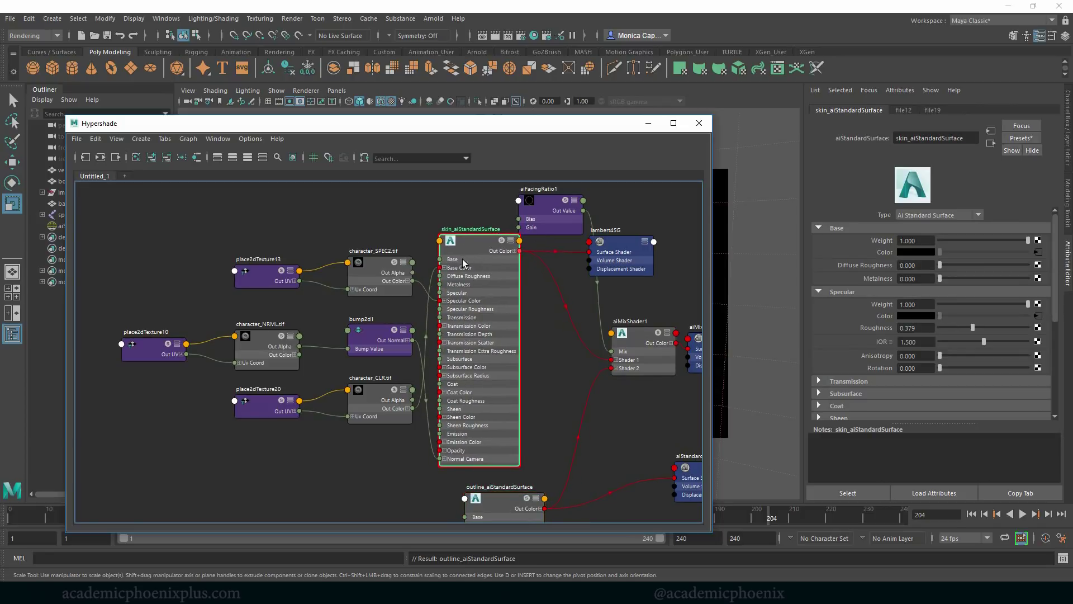
left_click(563, 228)
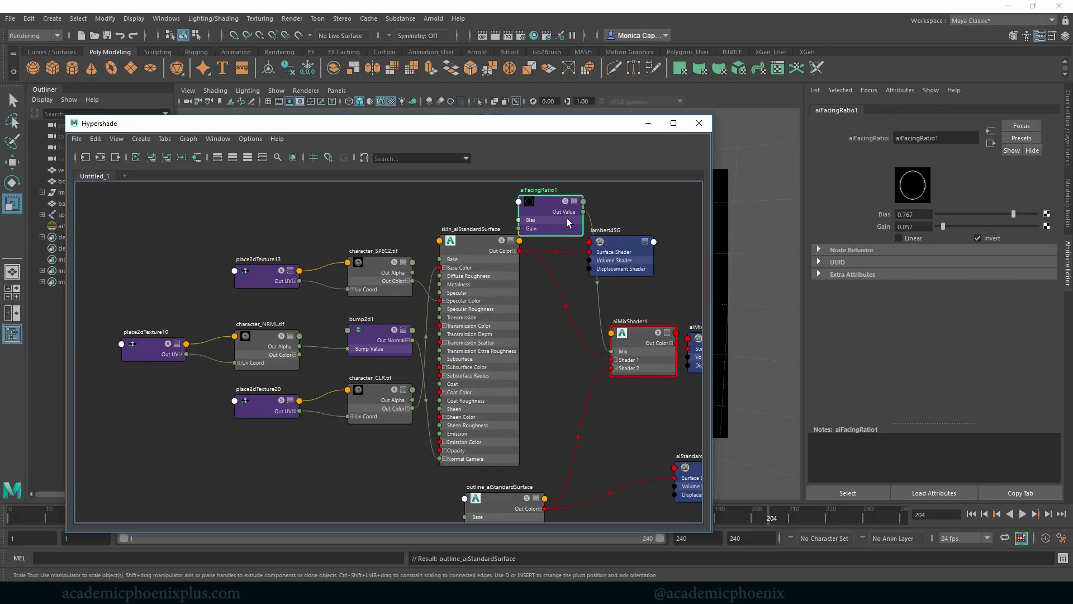
Render the character on her pedestal in Arnold RenderView and select the vest
left_click(433, 19)
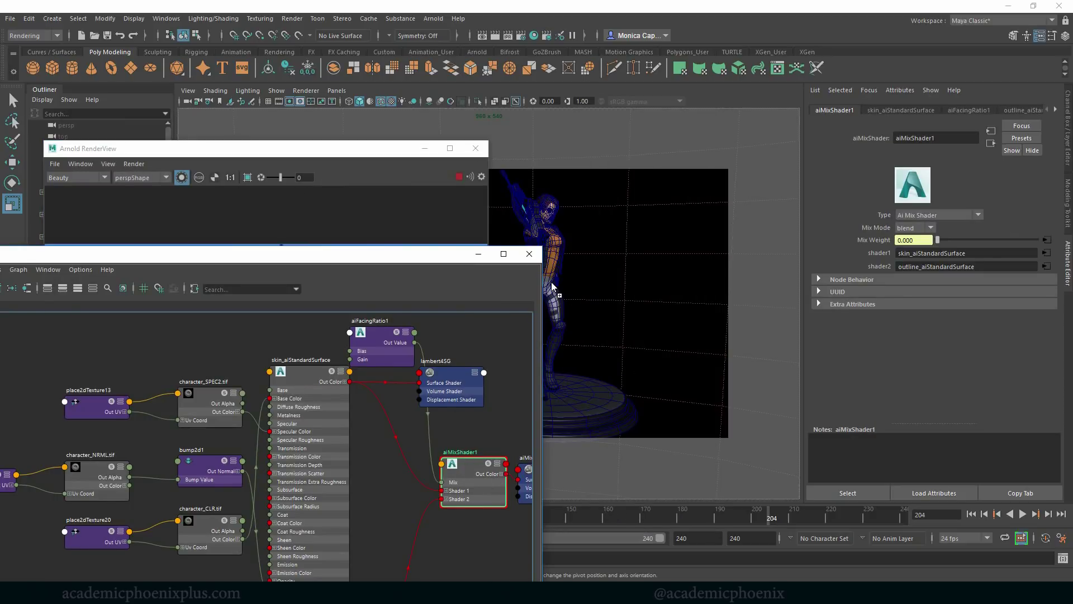
left_click(391, 171)
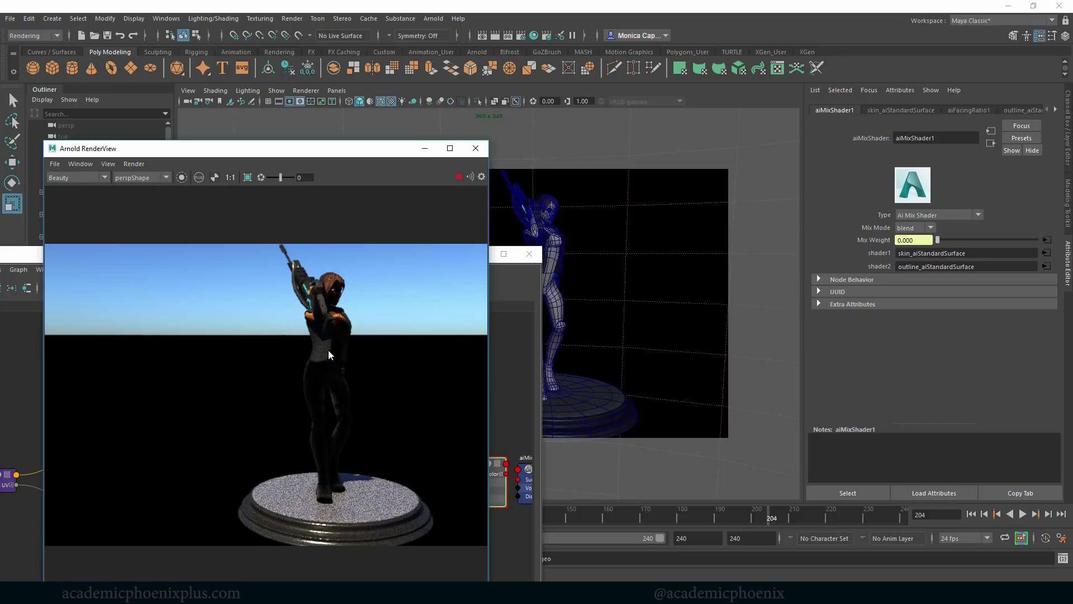
left_click(551, 264)
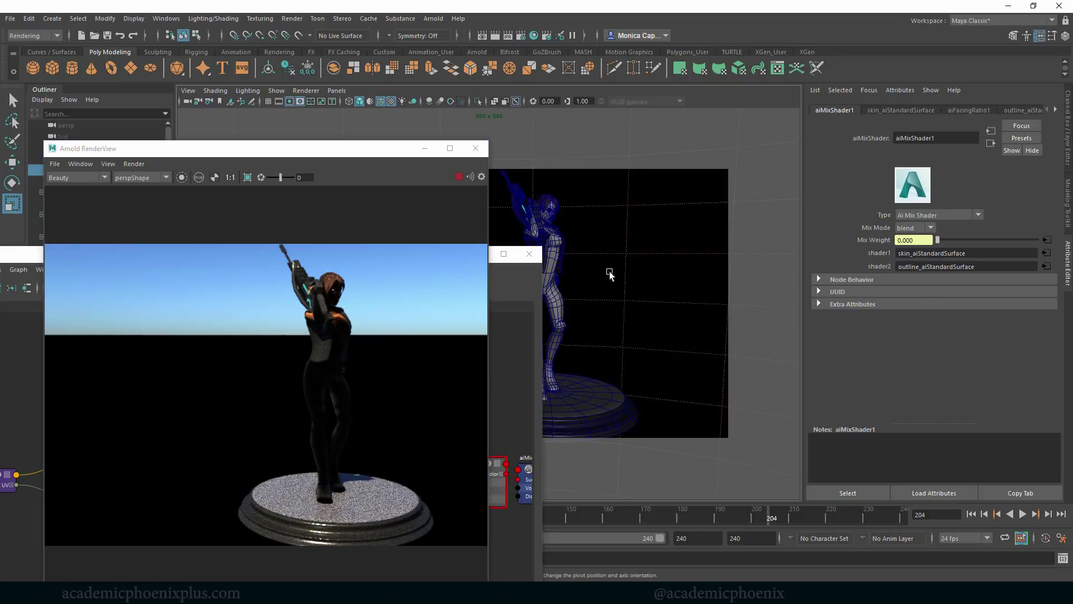
Close the floating shading graph and render windows, then select the character's body geometry
left_click(546, 284)
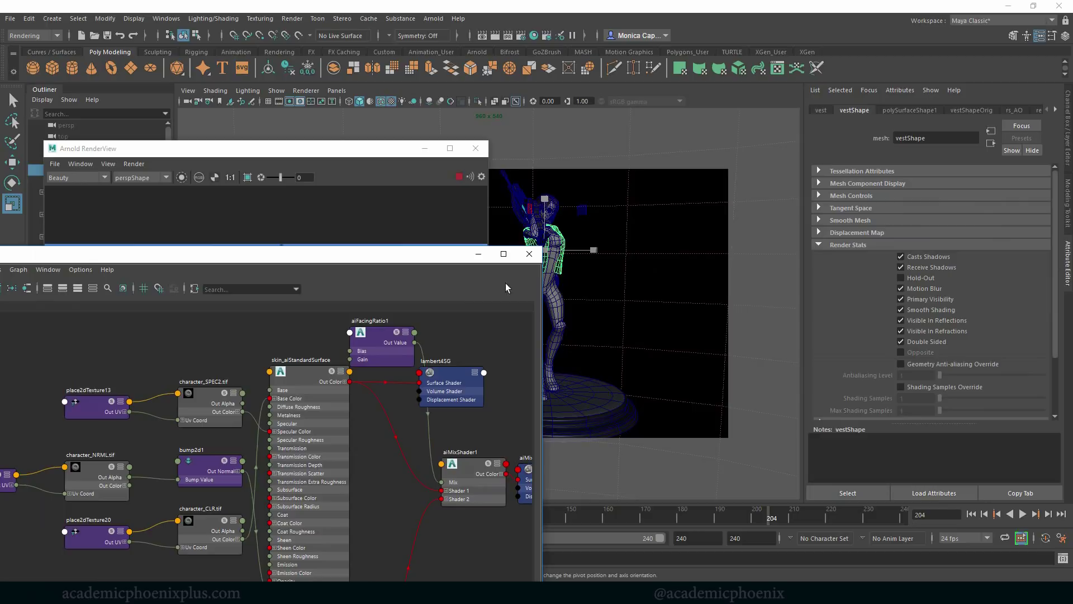
left_click_drag(425, 254, 669, 299)
left_click(771, 295)
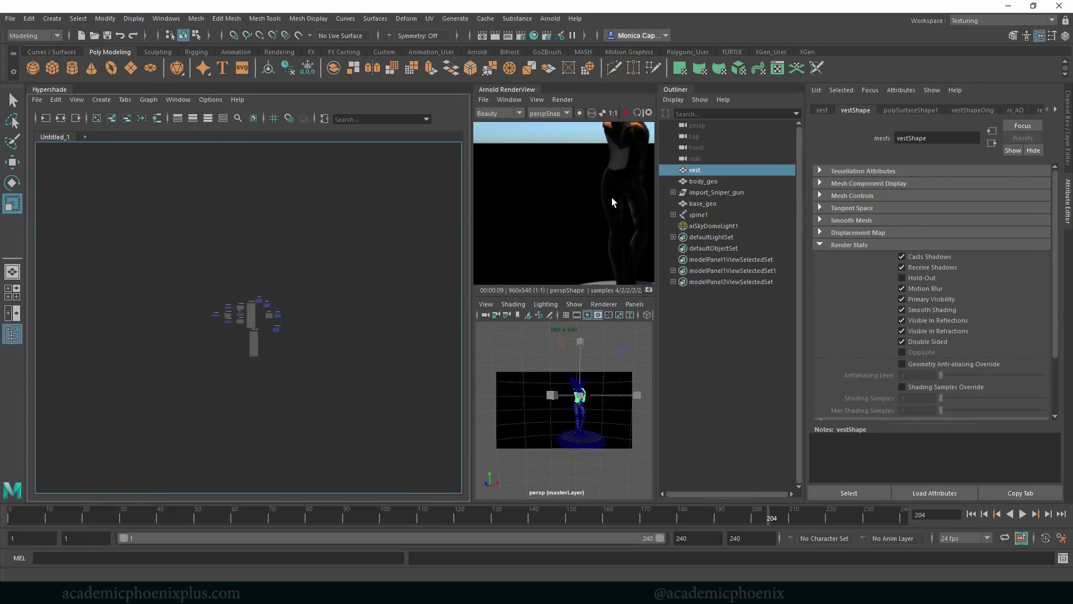
left_click(578, 419)
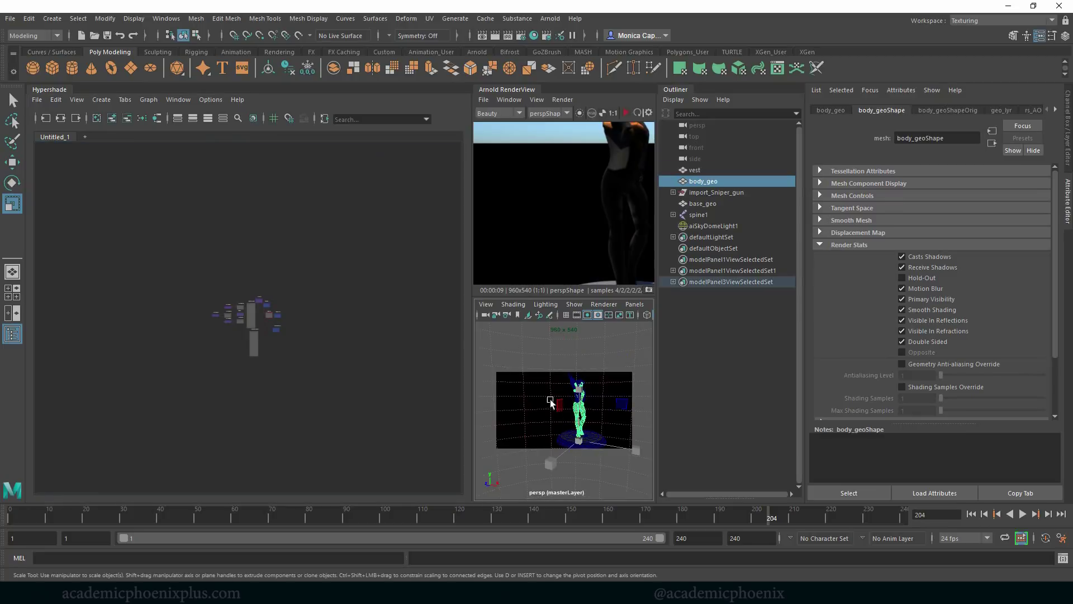
Graph the body's shading network and frame the character in the render view
left_click(160, 119)
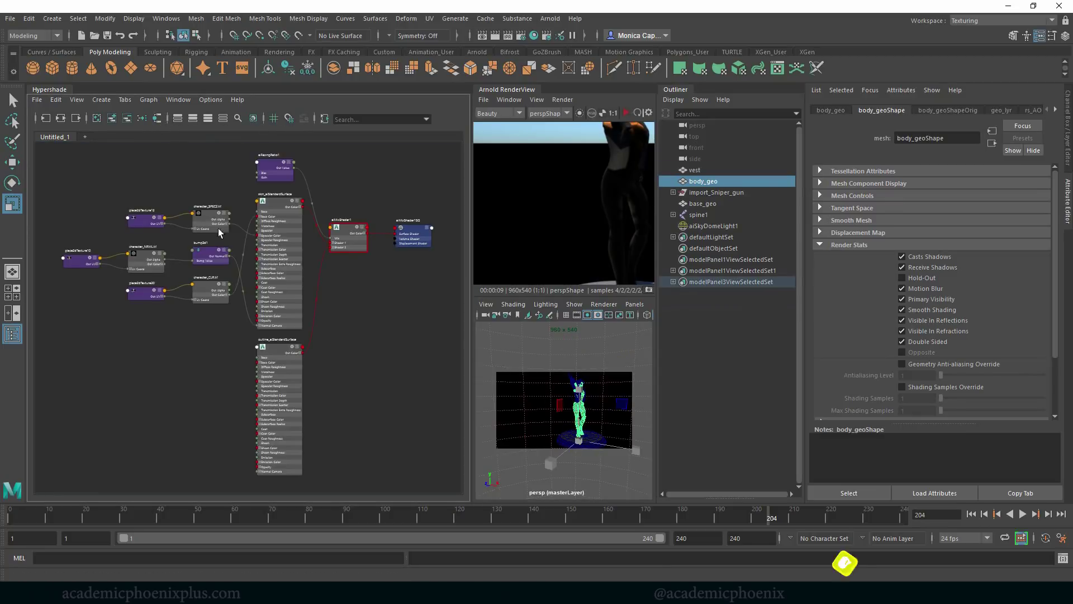
left_click(281, 172)
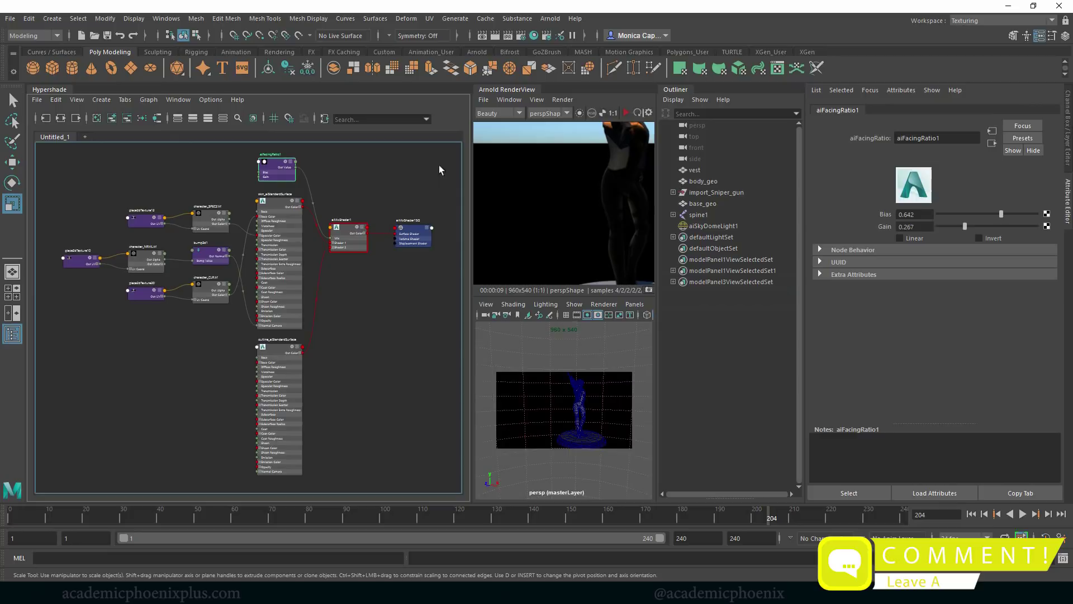
middle_click_drag(600, 169, 566, 217)
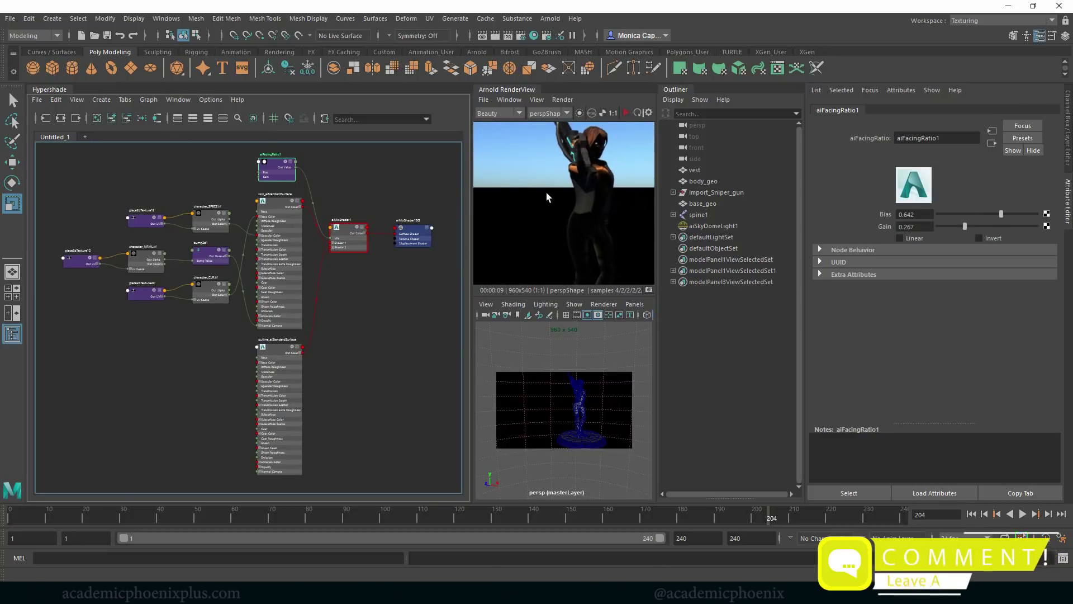
left_click_drag(470, 213, 399, 213)
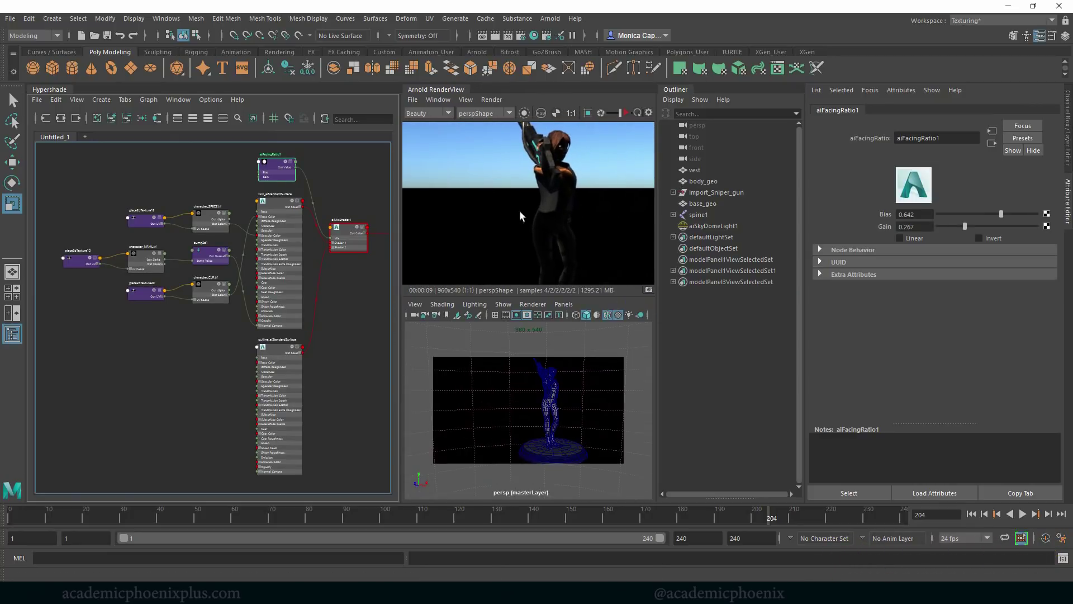
middle_click_drag(492, 212, 541, 182)
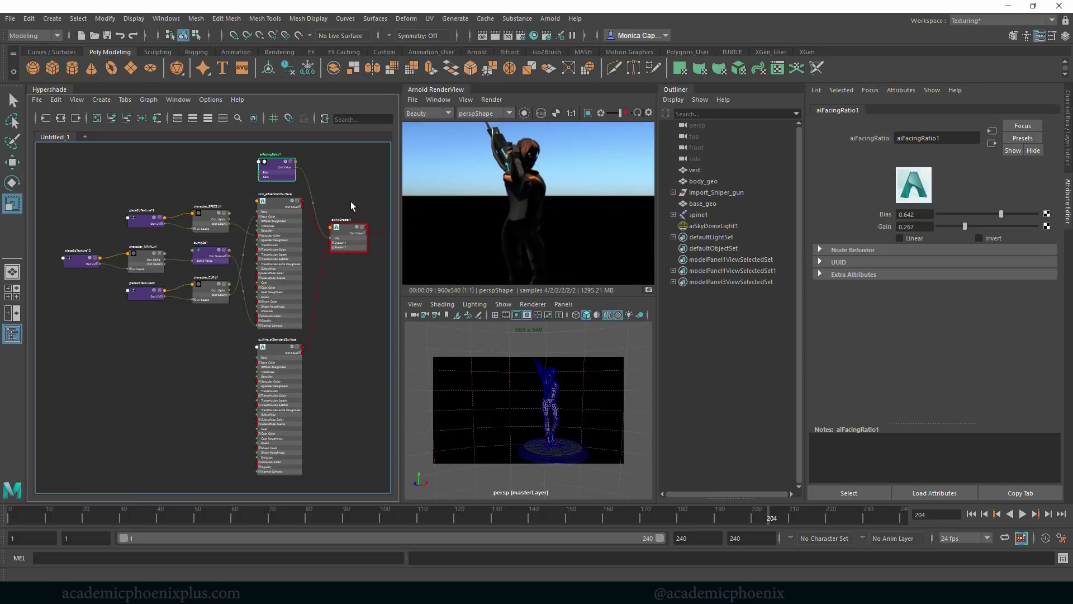
Restart the Arnold IPR on aiFacingRatio1's output and lower its Bias to 0.506
left_click(623, 112)
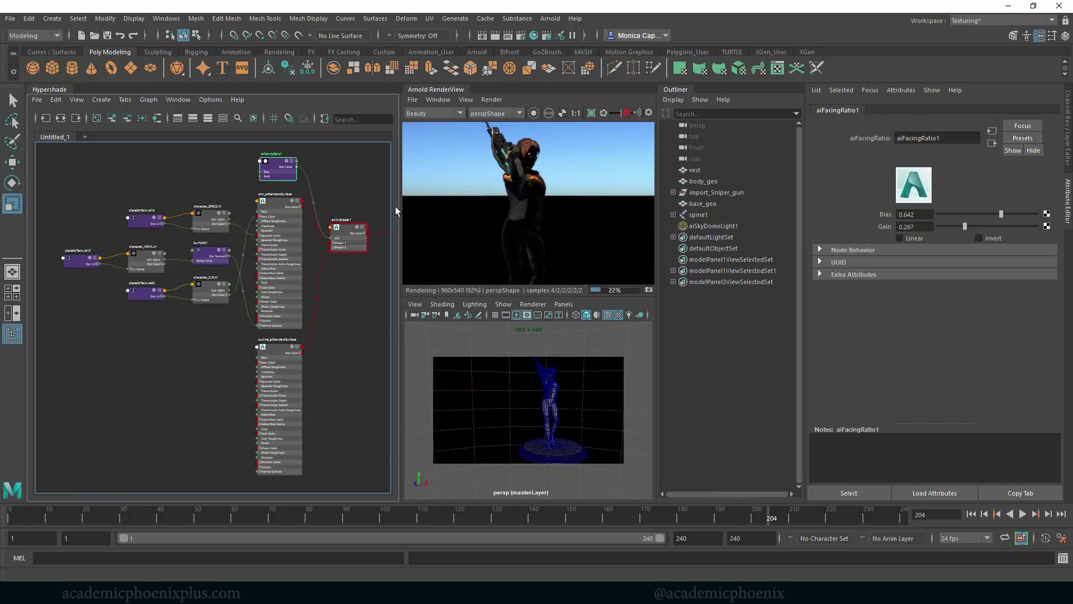
left_click(535, 114)
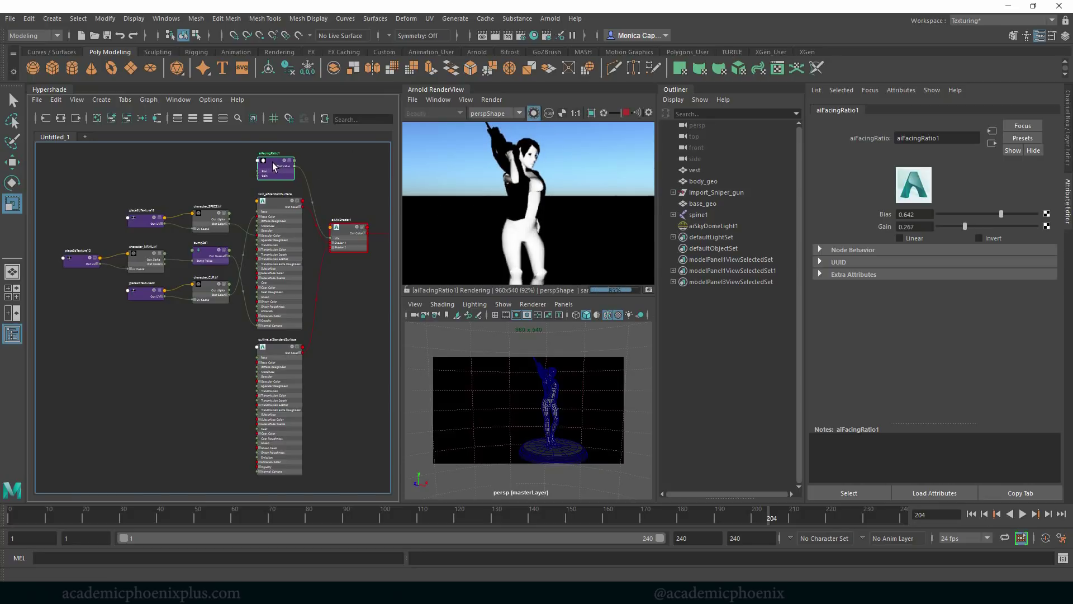
left_click_drag(1005, 216, 939, 227)
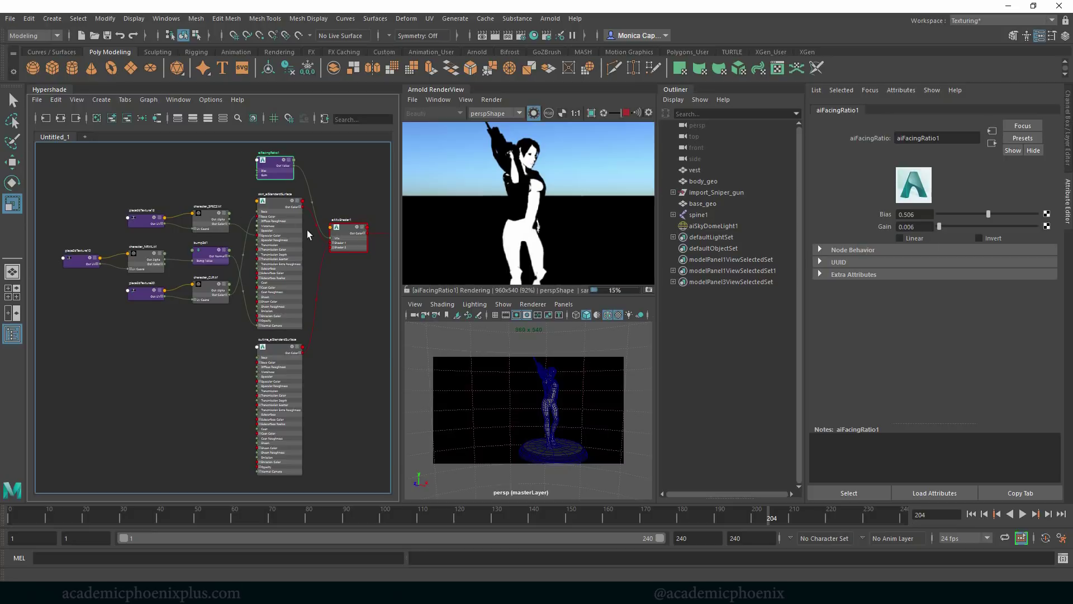
Invert aiFacingRatio1 and preview the aiMixShader1 result on the character
left_click(350, 232)
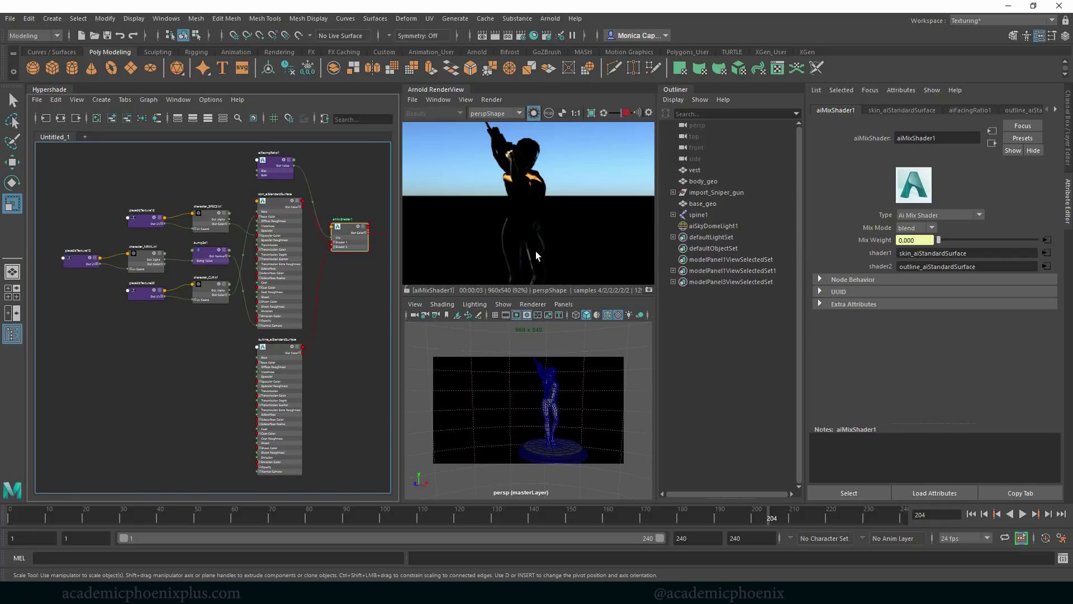
left_click(275, 171)
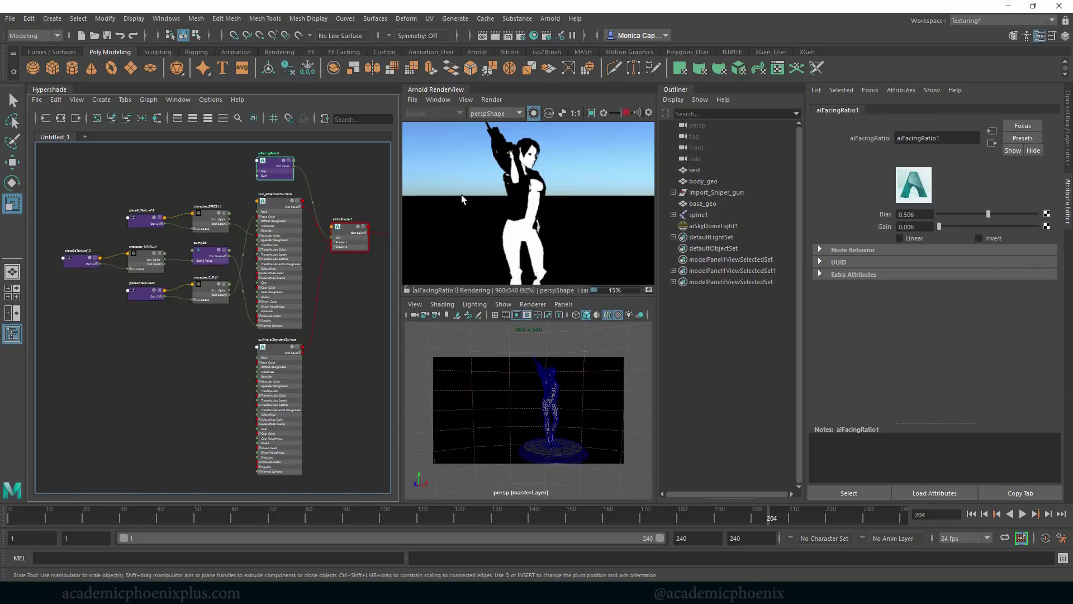
left_click(991, 240)
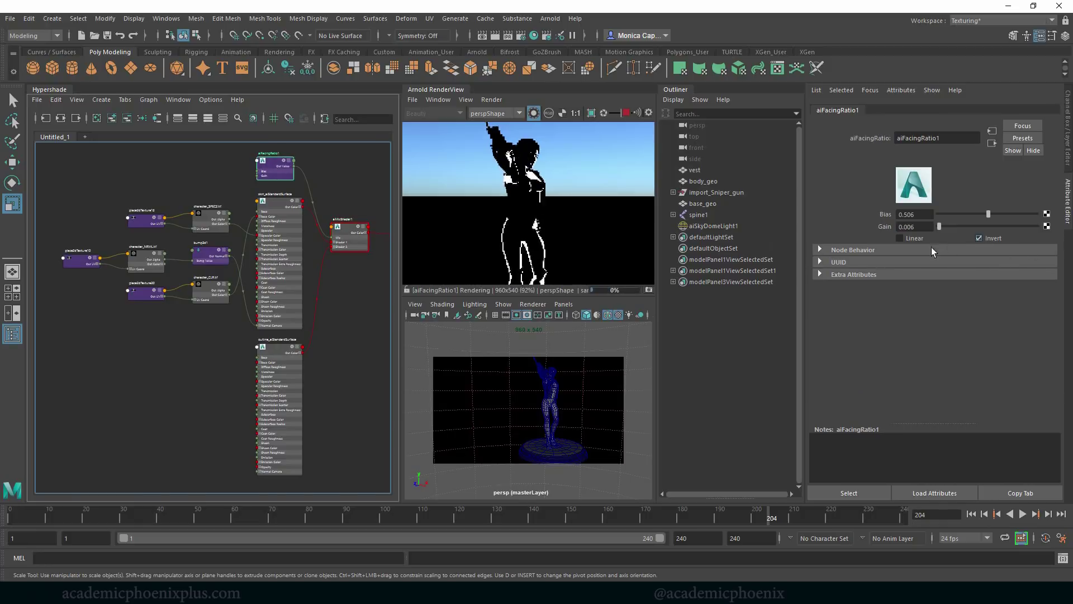
left_click(348, 246)
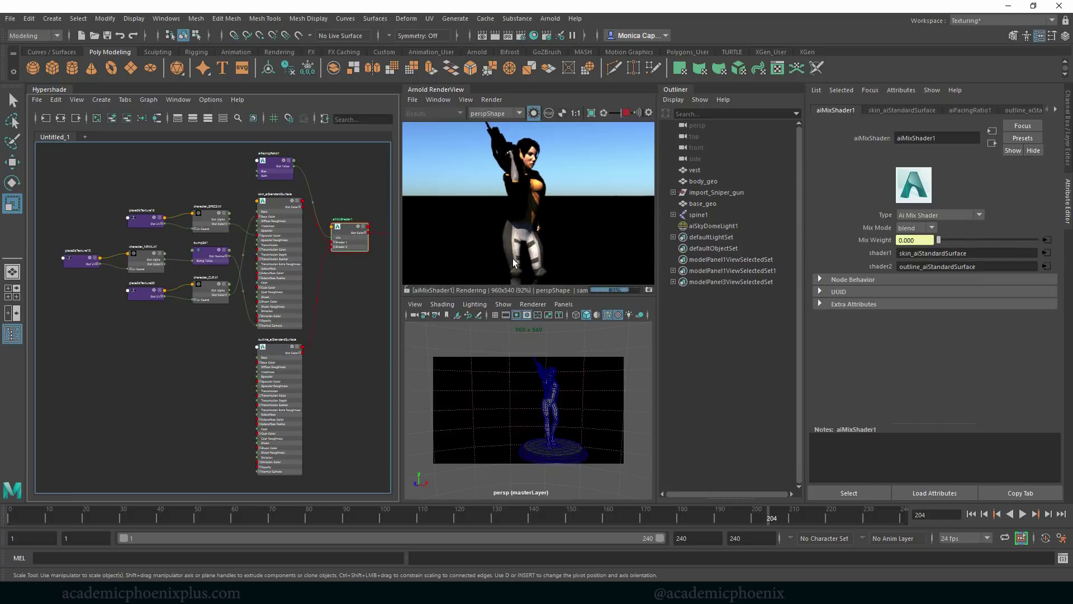
Re-render the character with the mix shader, stop IPR, and select the skydome light
left_click(534, 113)
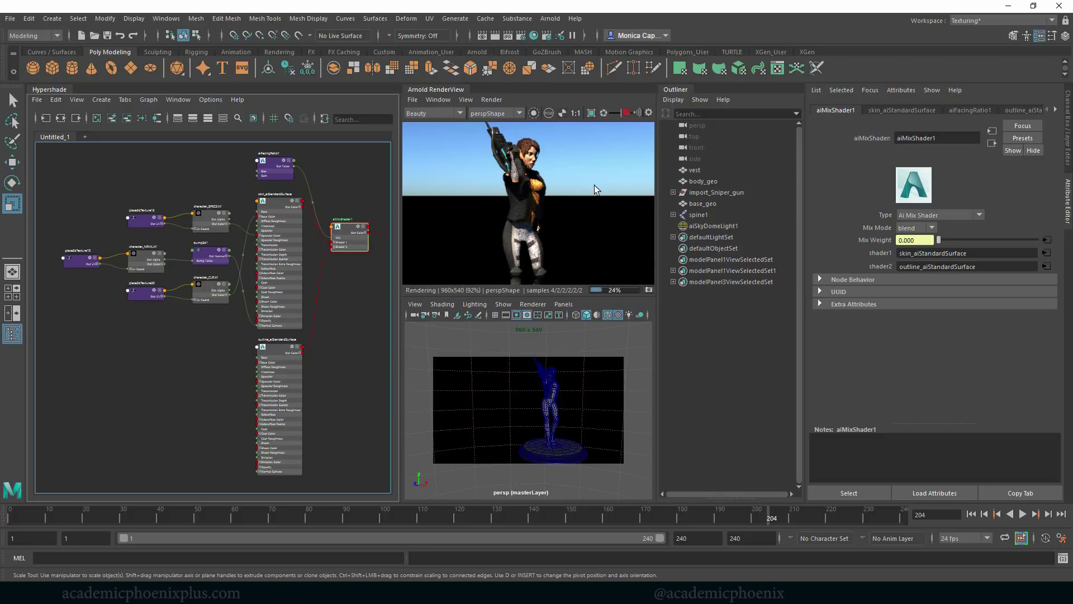
left_click(626, 113)
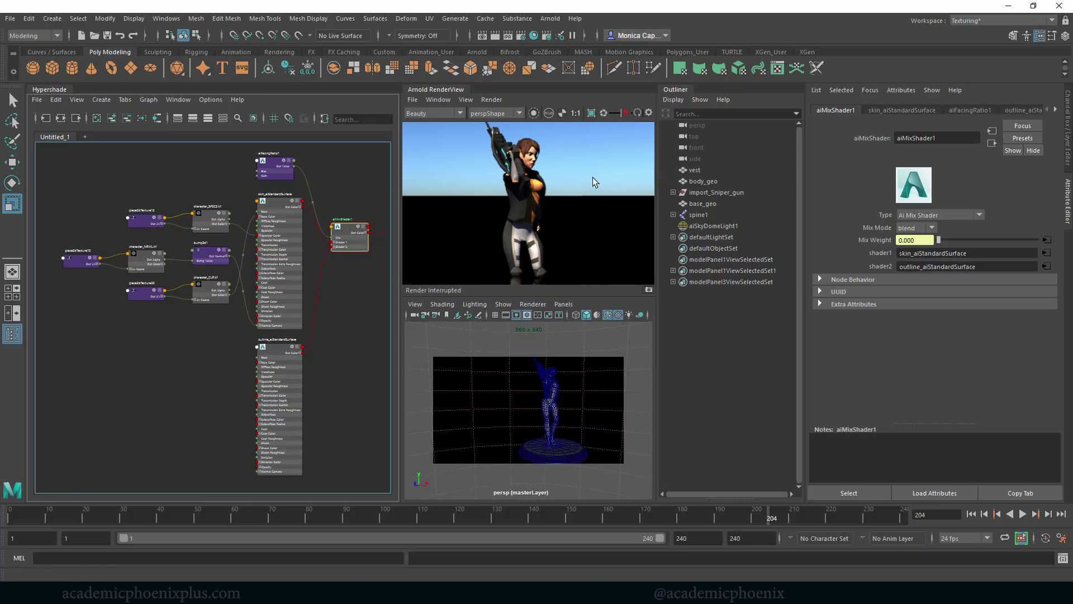
left_click(643, 364)
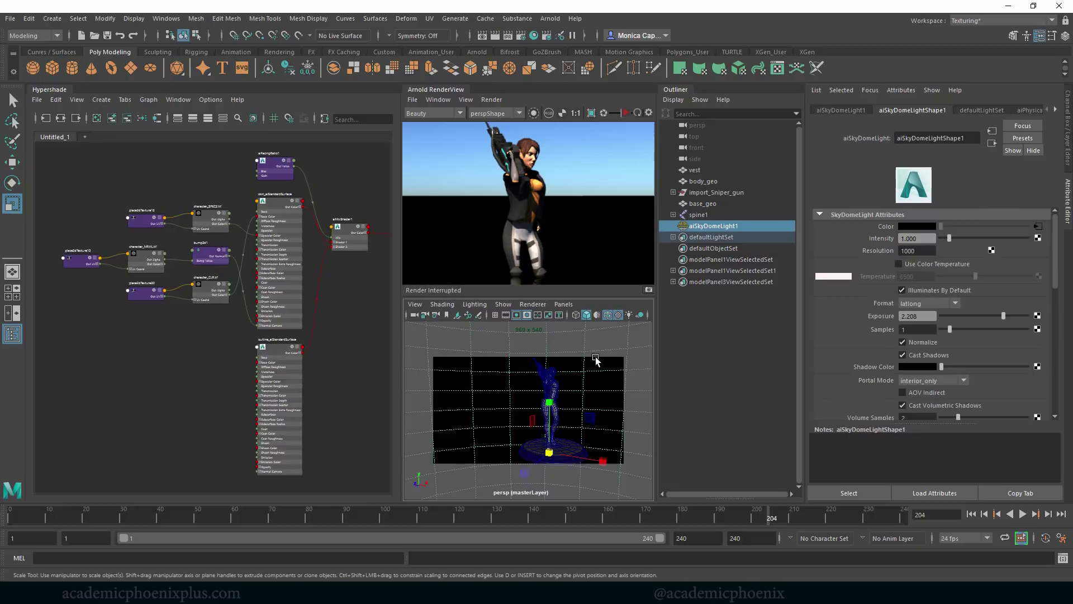
Replace the old skydome light with a new Arnold skydome light and restart the render
key("Delete")
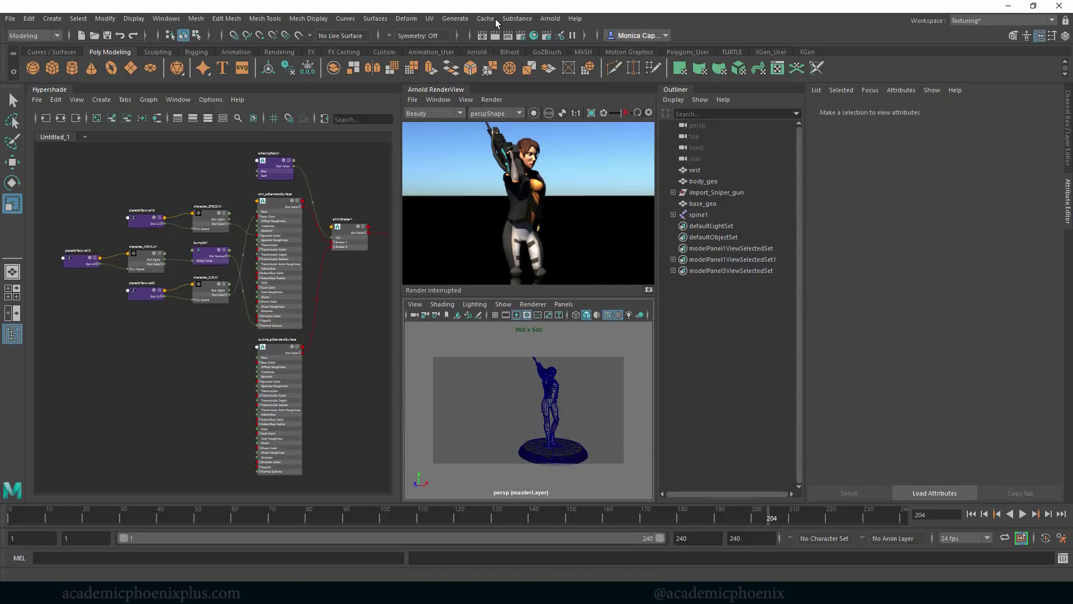
left_click(495, 20)
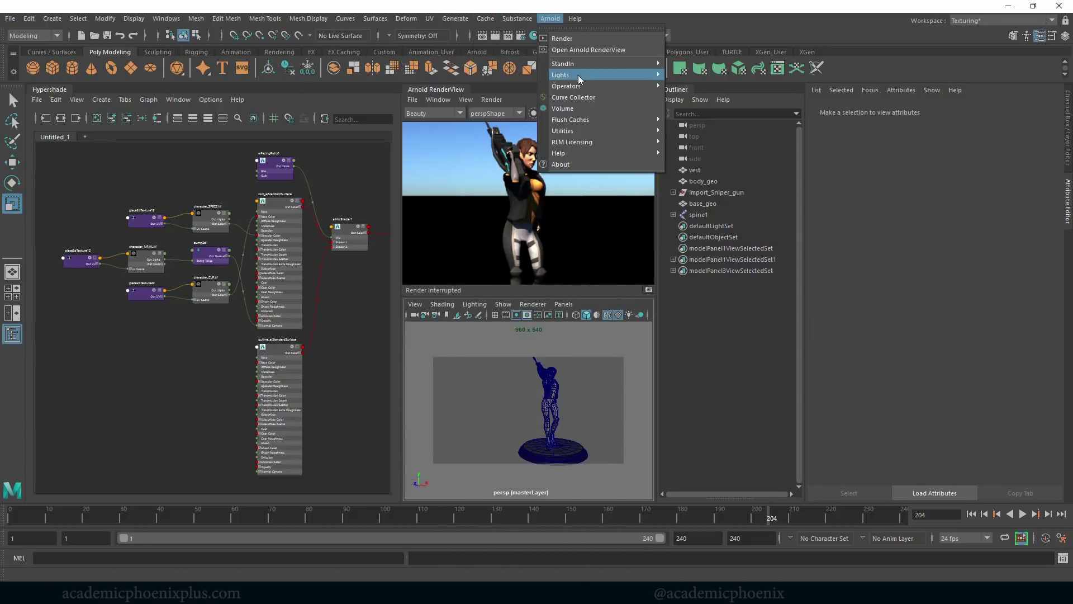
left_click(707, 86)
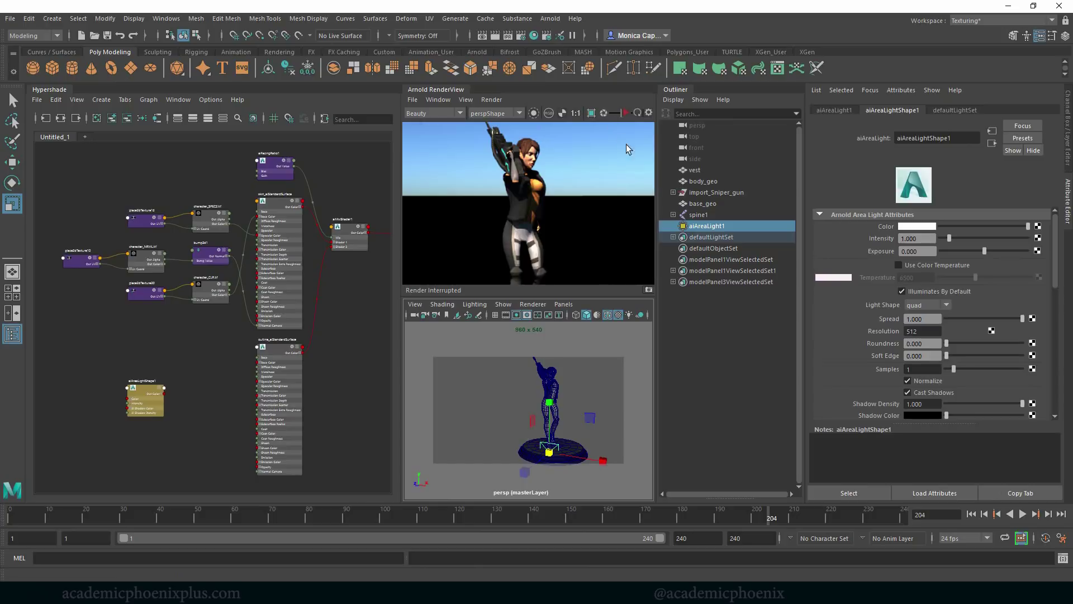
key("Delete")
left_click(550, 18)
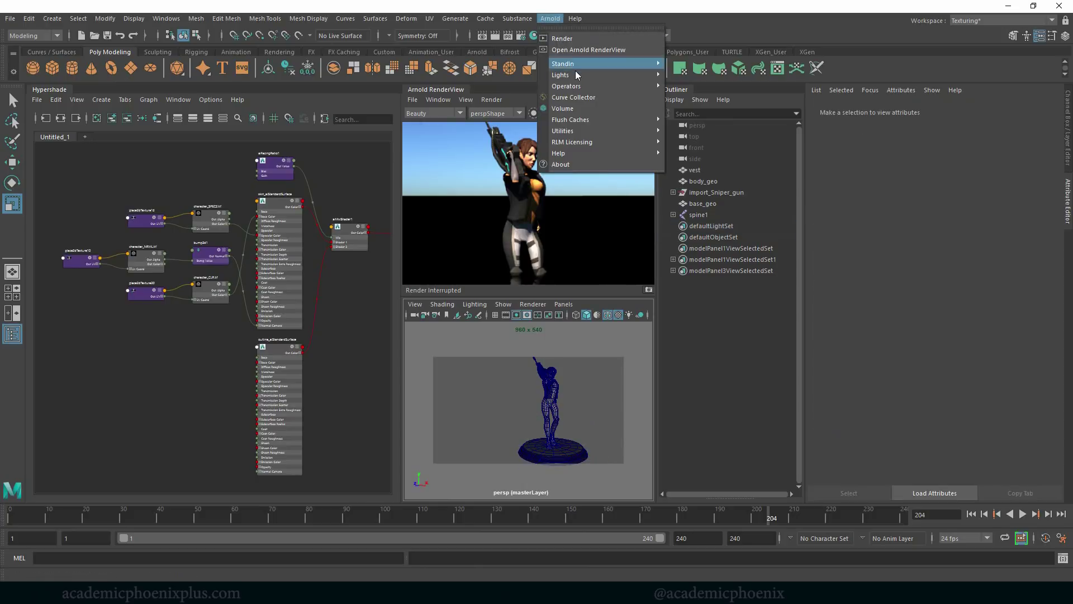
mouse_move(576, 75)
left_click(724, 97)
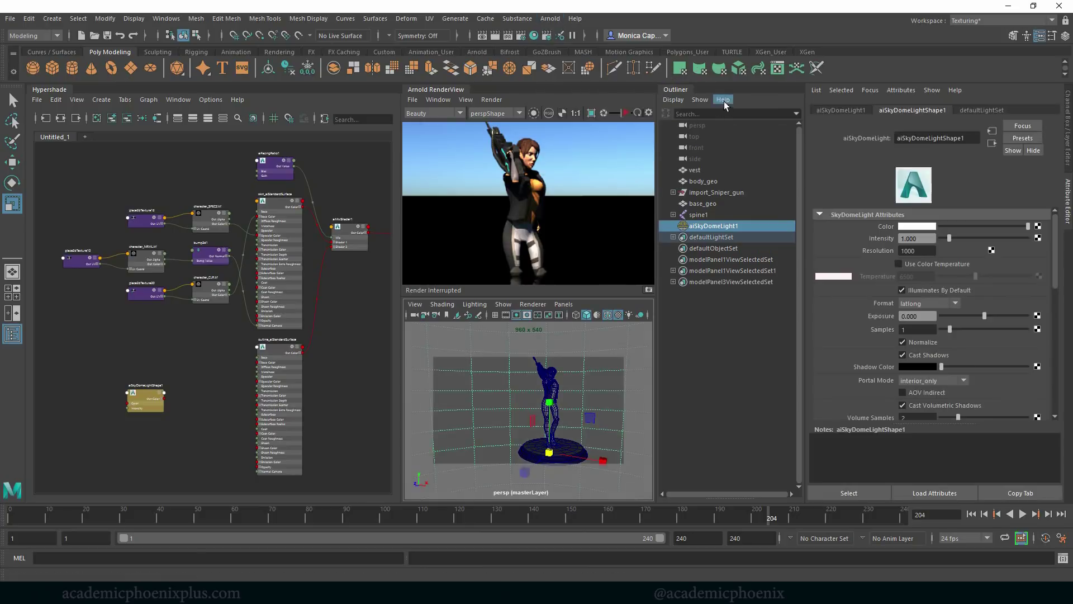
left_click(625, 113)
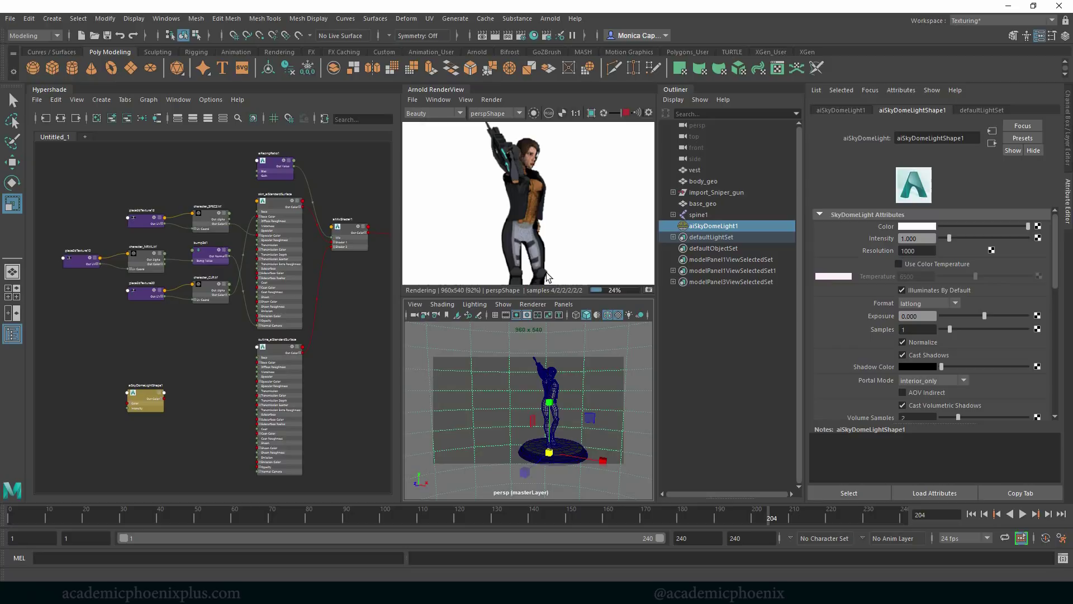
Set the new dome light's Intensity to 0.5, then to 0.7
double_click(906, 239)
type(".5")
key("Return")
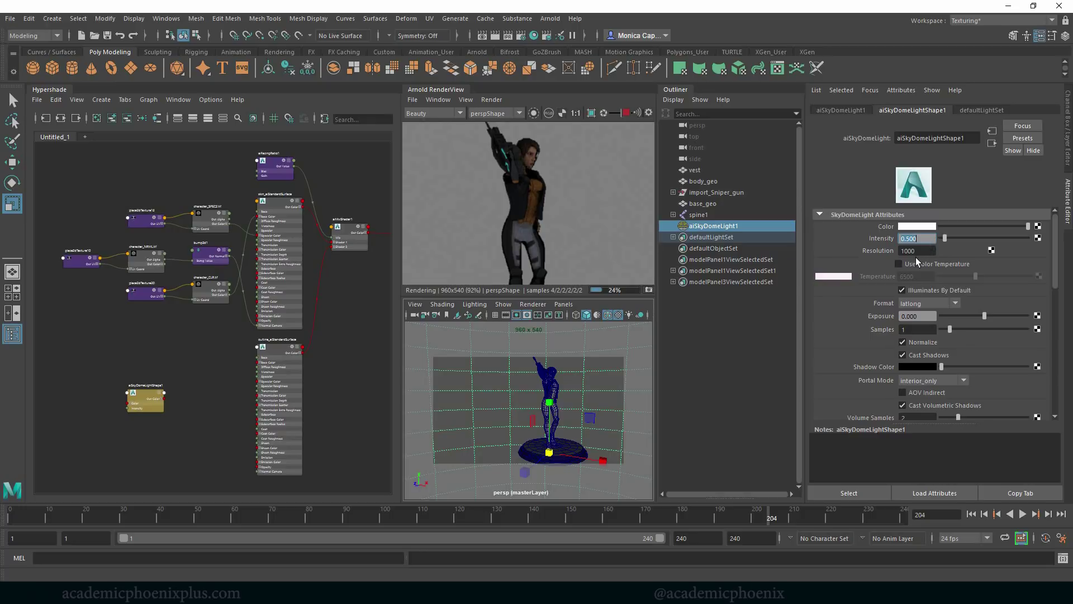
type(".7")
key("Return")
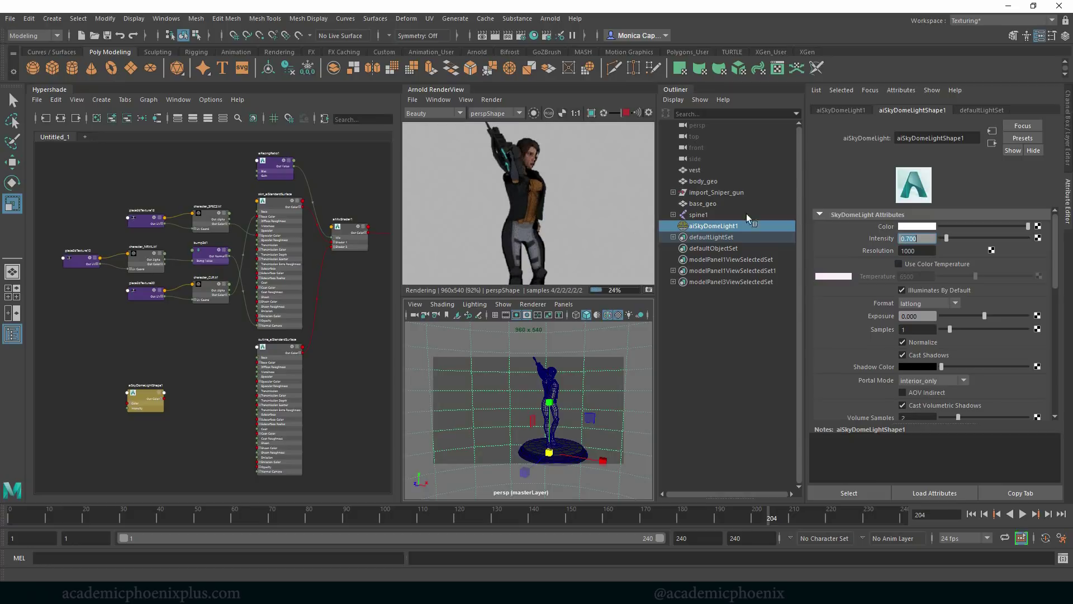
View the render at 1:1, then dolly and tumble the persp camera around the character
scroll(609, 223, "up", 3)
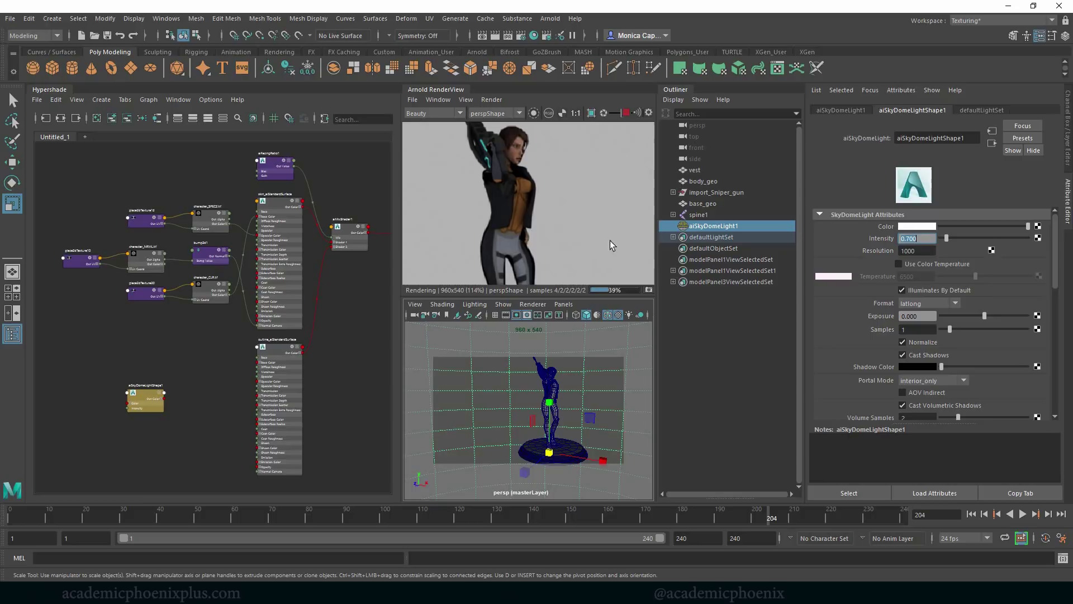
left_click(576, 114)
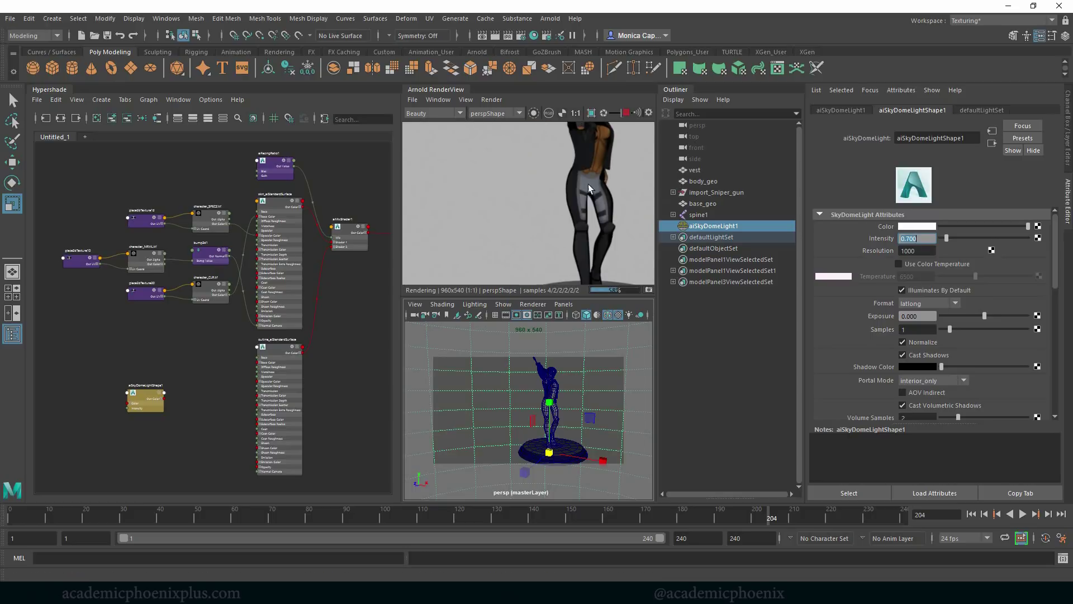
middle_click_drag(588, 183, 596, 226)
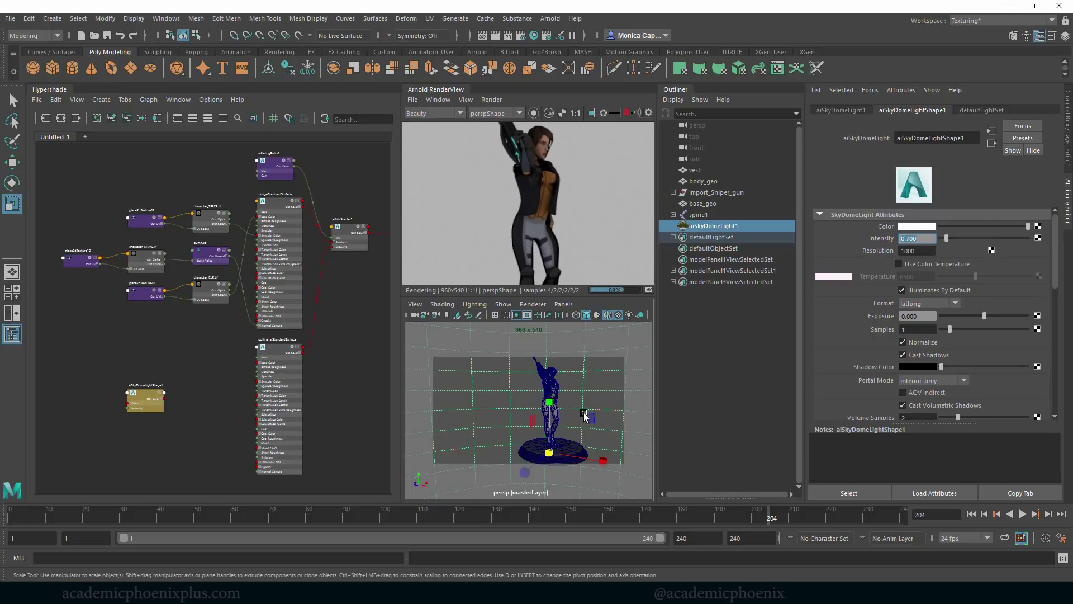
scroll(602, 434, "up", 5)
middle_click_drag(601, 434, 594, 391, "alt")
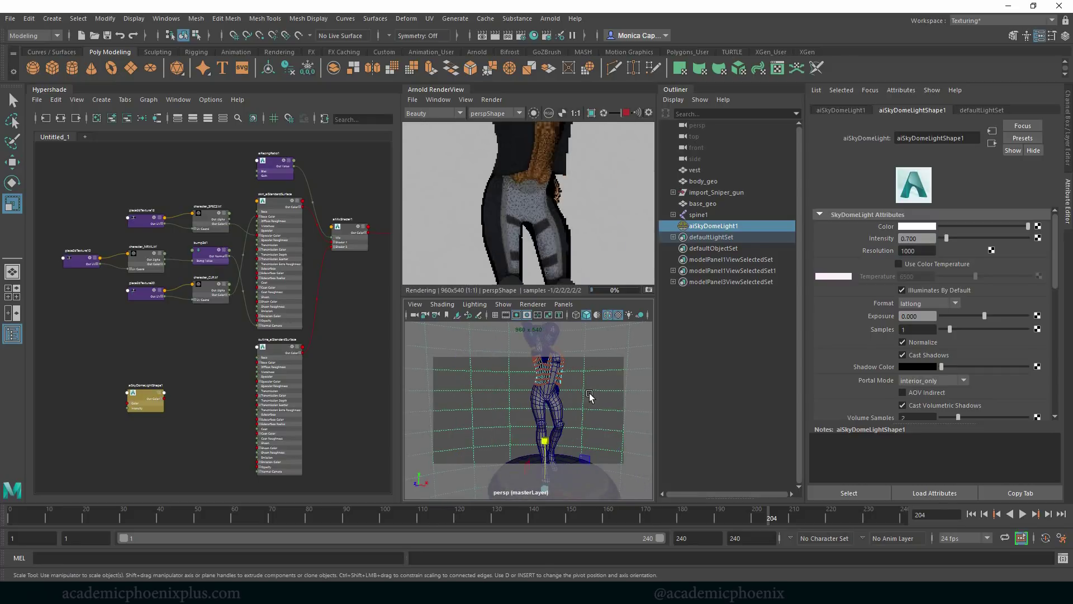
scroll(592, 411, "down", 2)
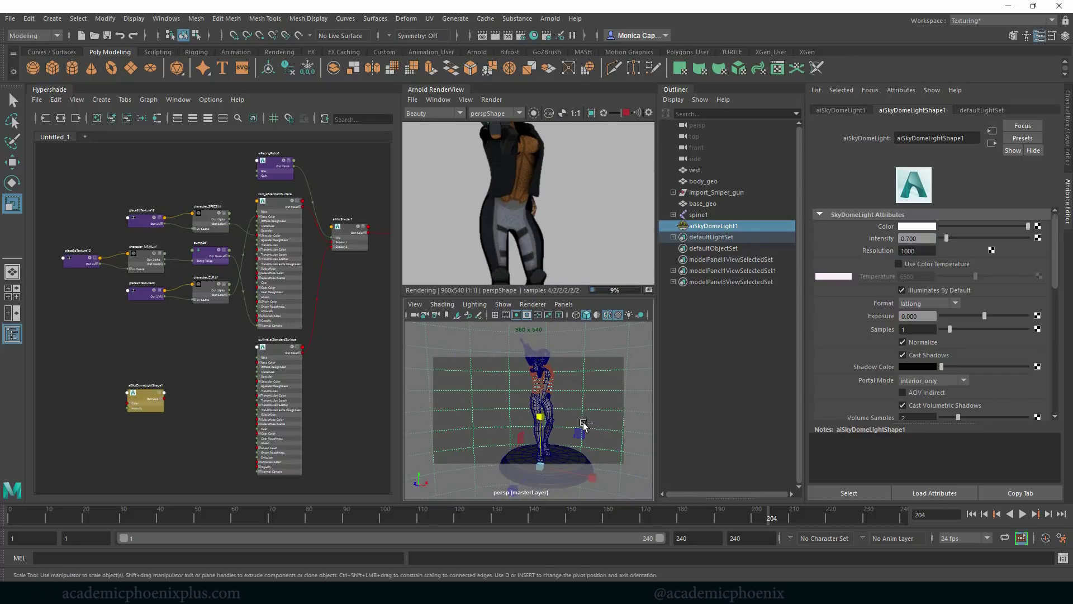
left_click_drag(590, 425, 550, 409, "alt")
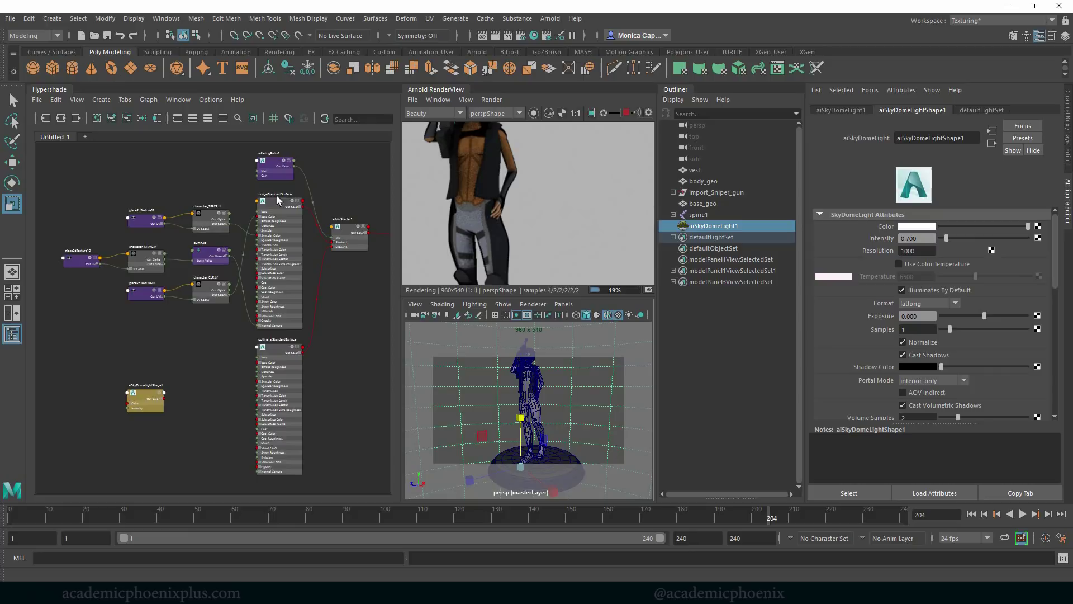
Try dark blue and white Base Color on outline_aiStandardSurface, undo back to black, and tumble the view
left_click(281, 350)
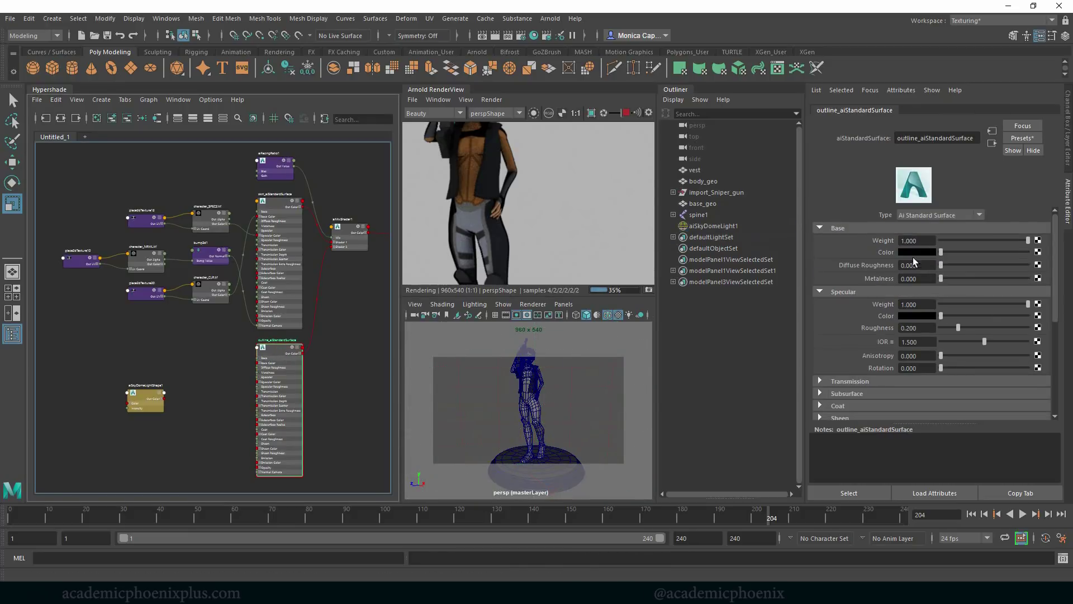
left_click(917, 251)
left_click(854, 246)
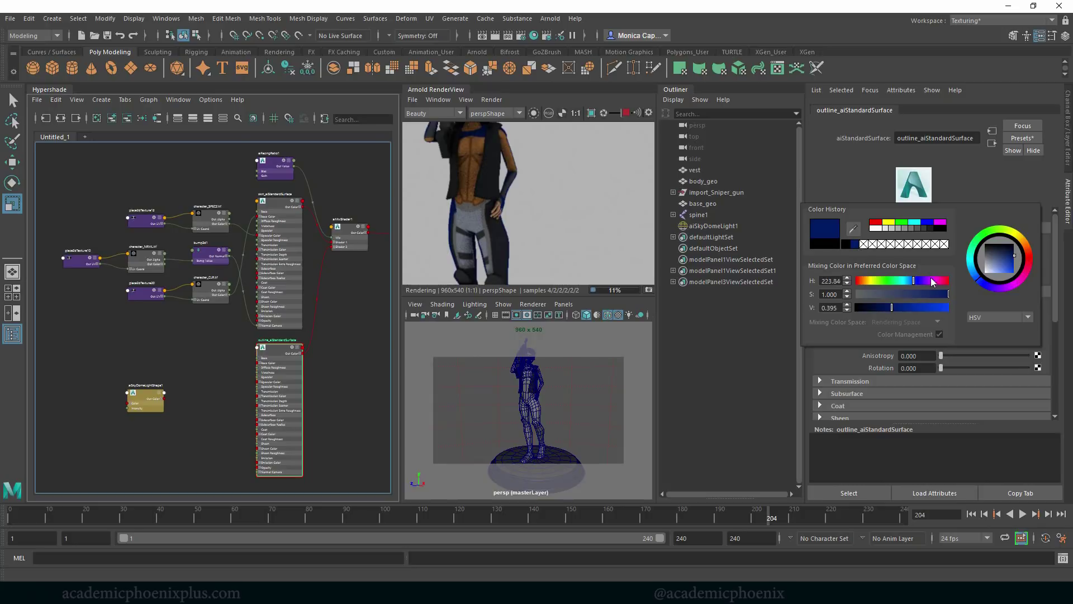
left_click(877, 229)
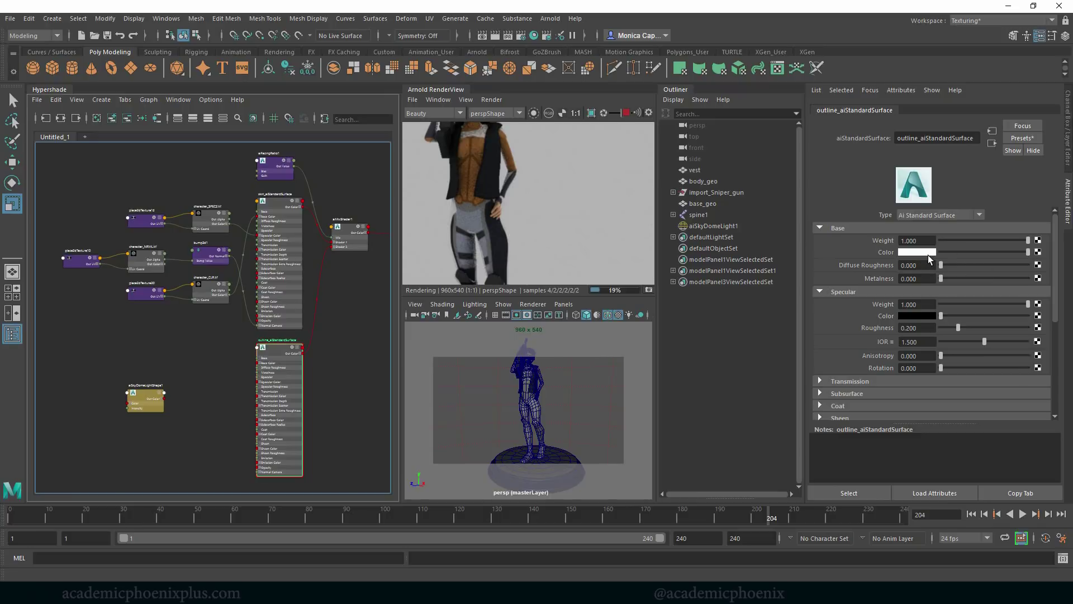
key("ctrl+z")
scroll(525, 237, "down", 2)
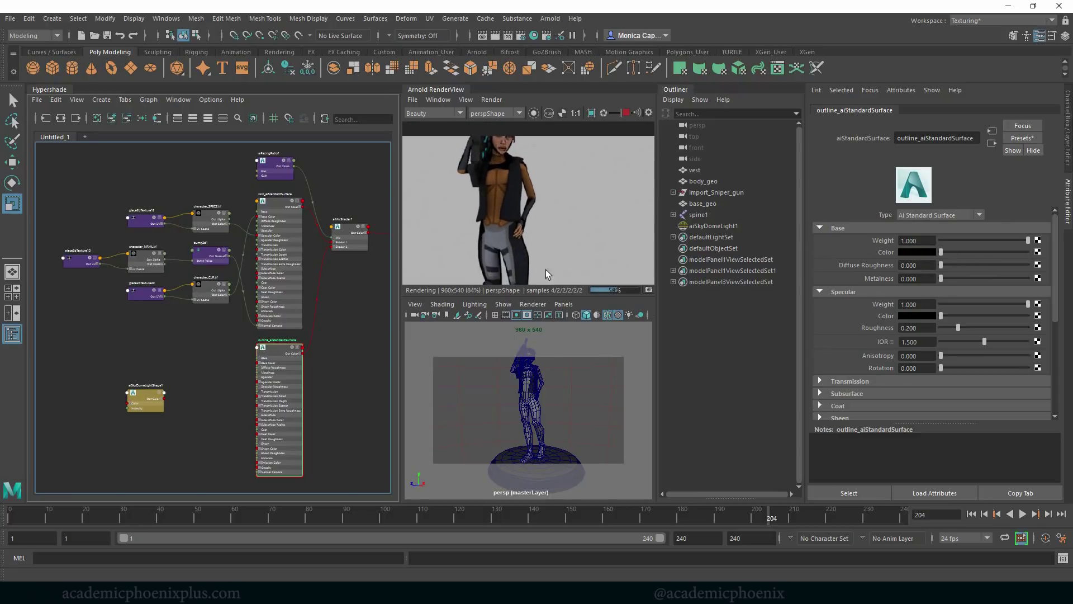
left_click_drag(554, 401, 561, 411, "alt")
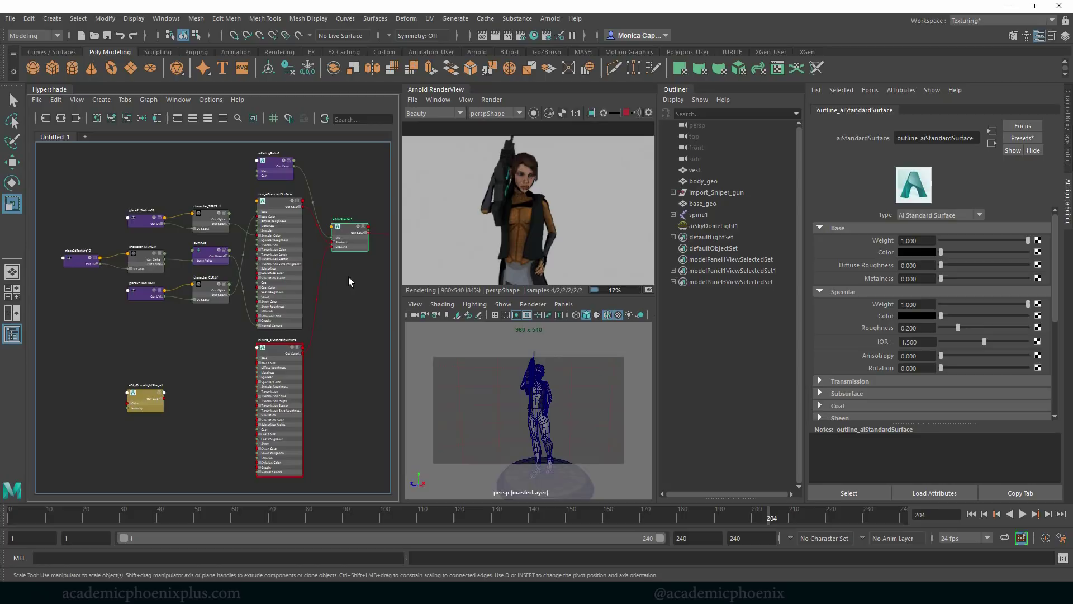
Select aiFacingRatio1 and experiment with its Bias, Gain and Invert, leaving Invert on
left_click(349, 237)
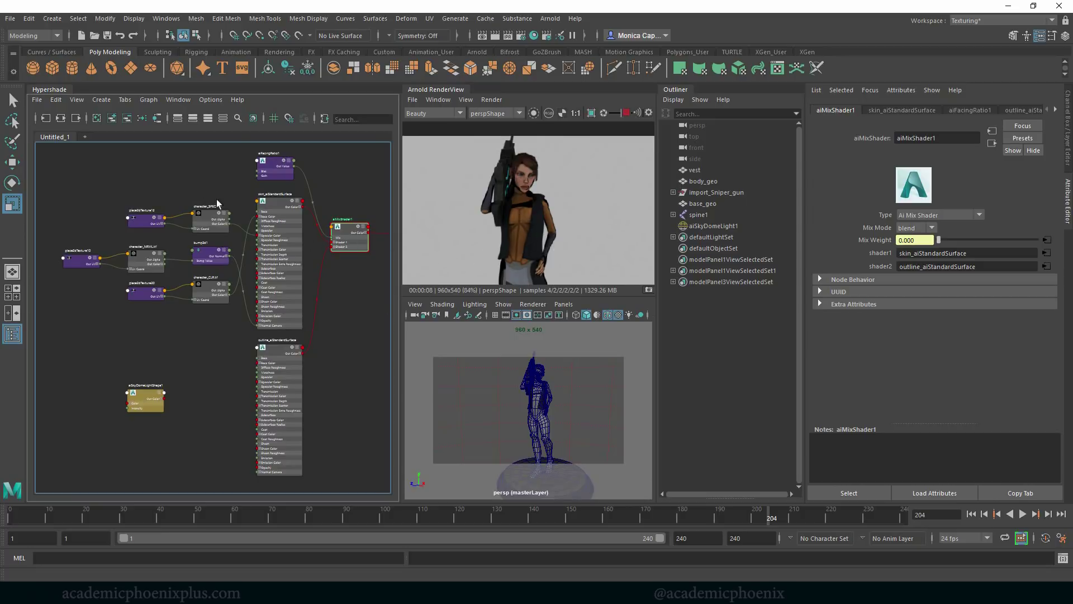
left_click(282, 168)
left_click(940, 227)
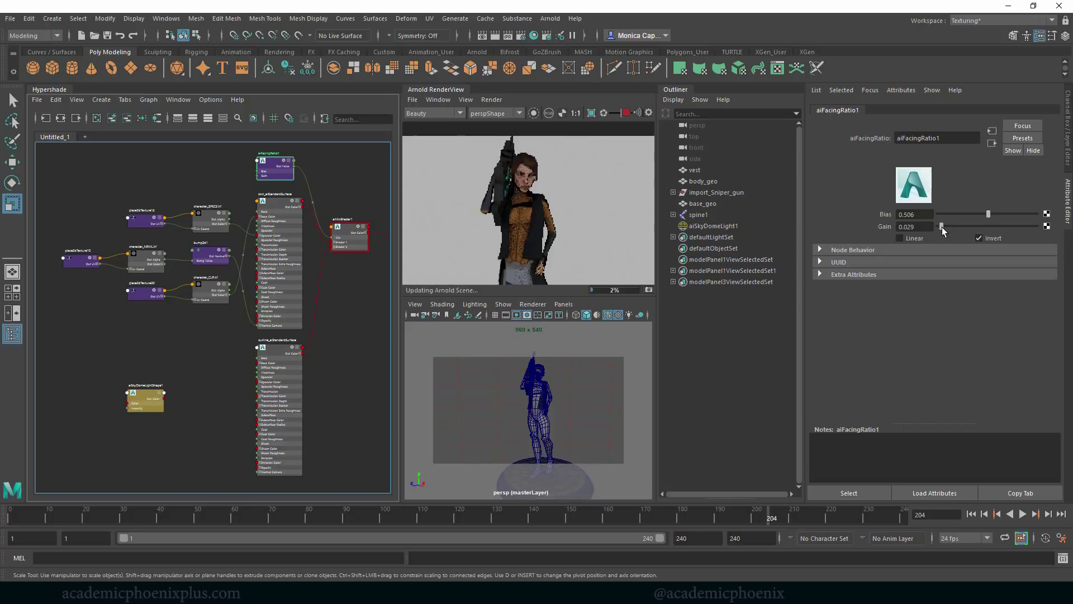
left_click_drag(942, 227, 942, 227)
left_click_drag(989, 214, 1006, 213)
left_click(978, 237)
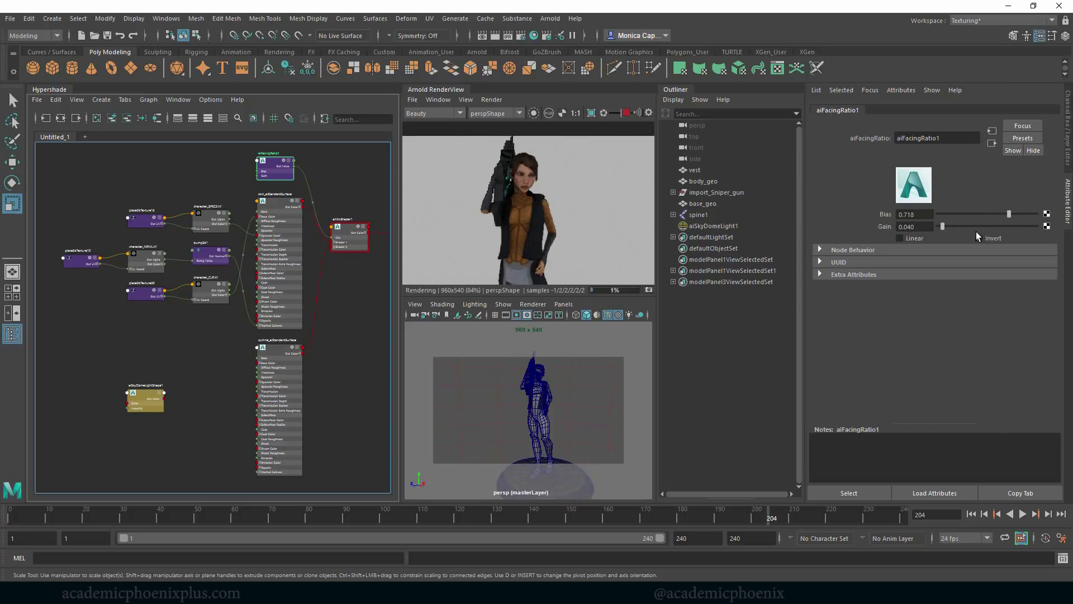
left_click(978, 236)
Fine-tune aiFacingRatio1 to Bias 0.546 and Gain 0.057
left_click_drag(949, 226, 971, 223)
left_click_drag(964, 226, 999, 213)
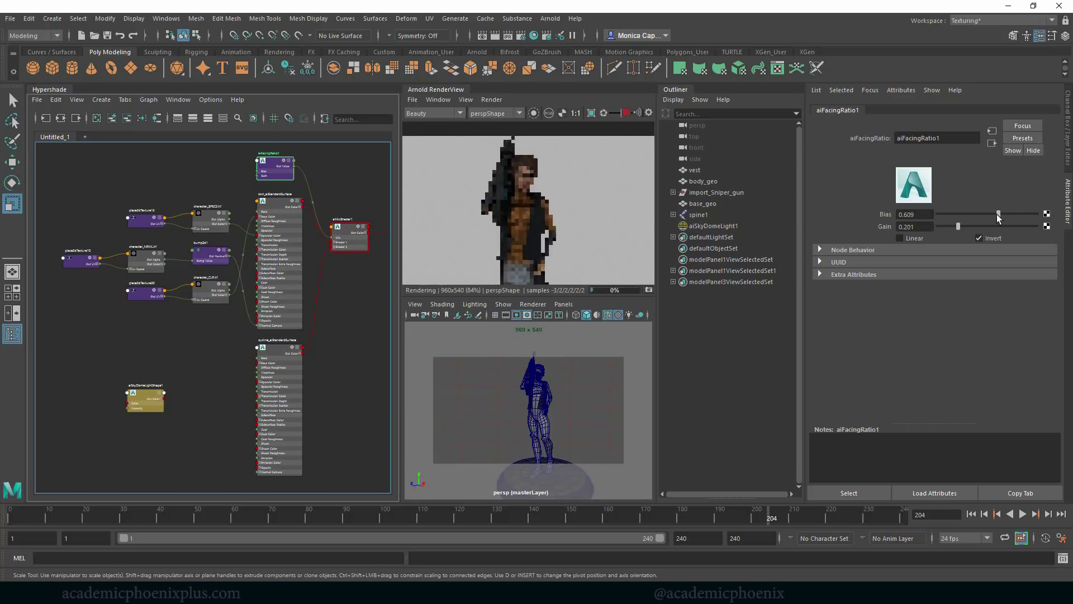
left_click(1012, 214)
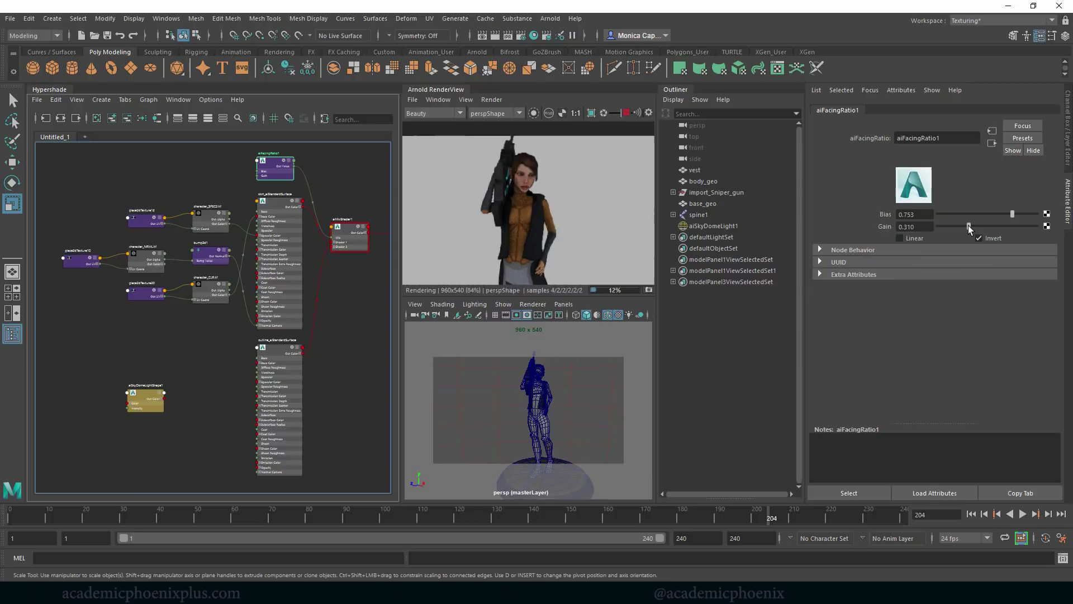
left_click_drag(966, 225, 943, 225)
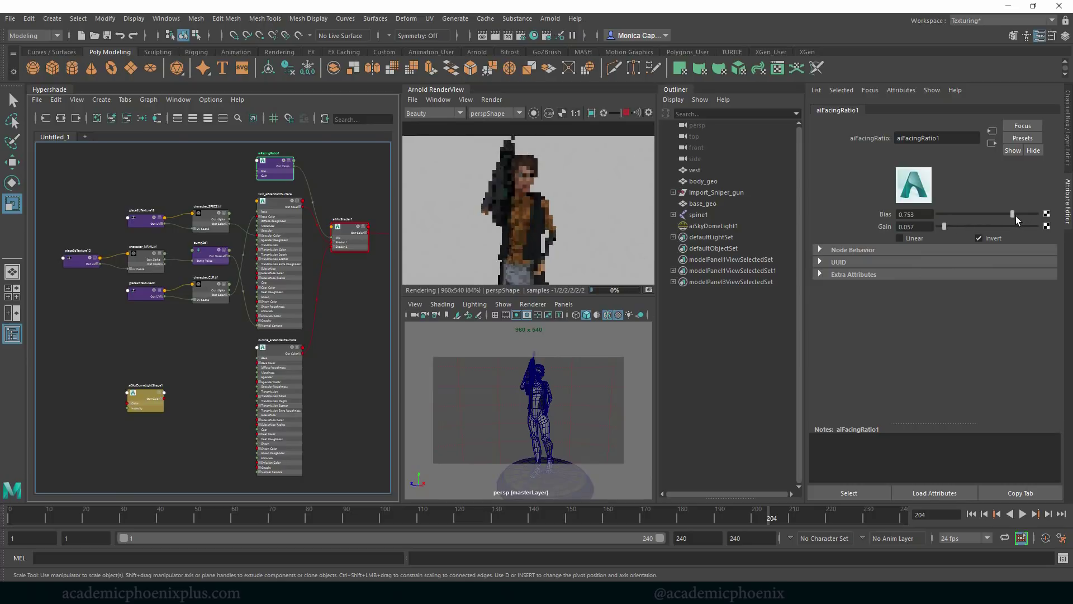
left_click_drag(1026, 213, 993, 214)
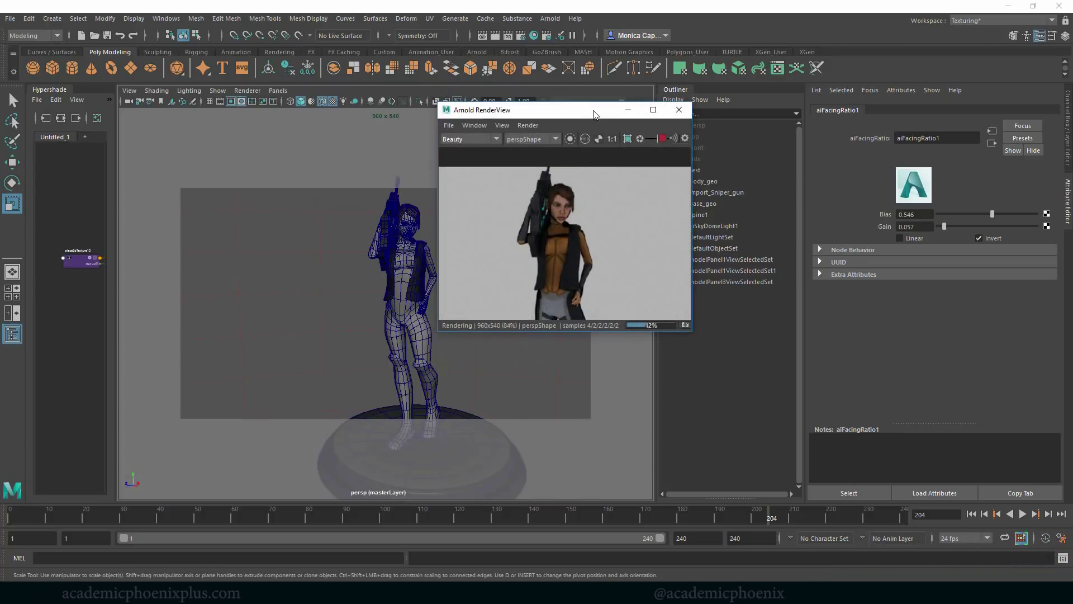
Maximise the RenderView at 1:1 size, then open Render Settings to Arnold Renderer sampling
double_click(595, 114)
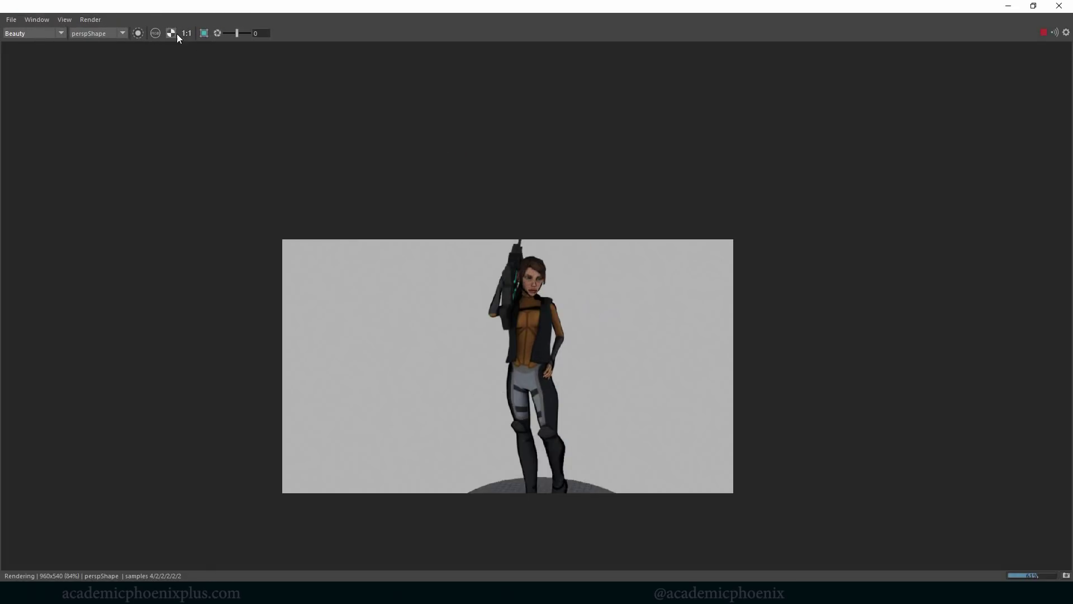
left_click(186, 33)
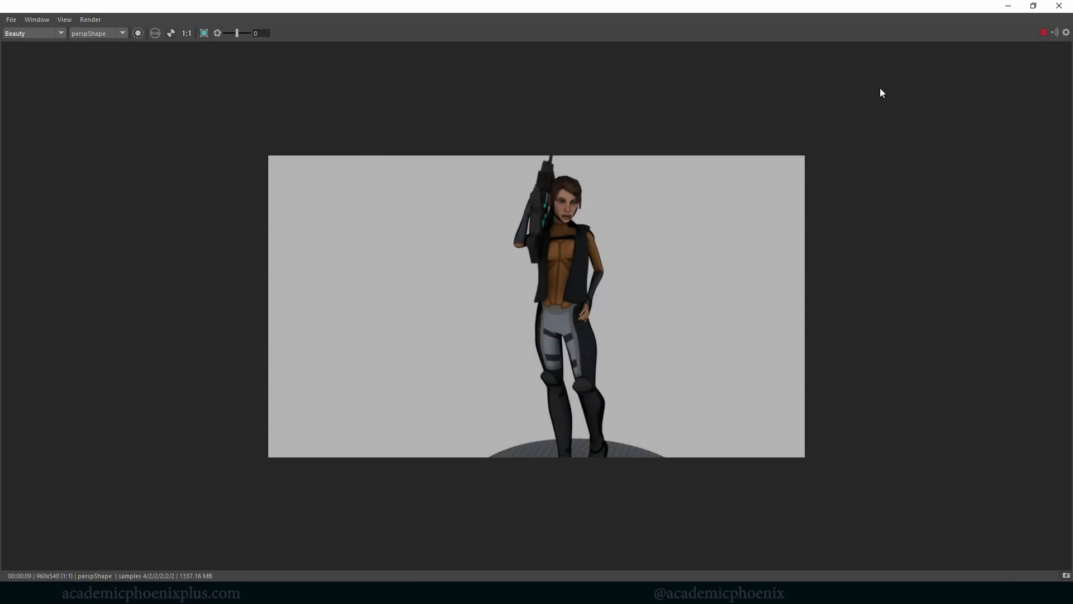
left_click(1010, 6)
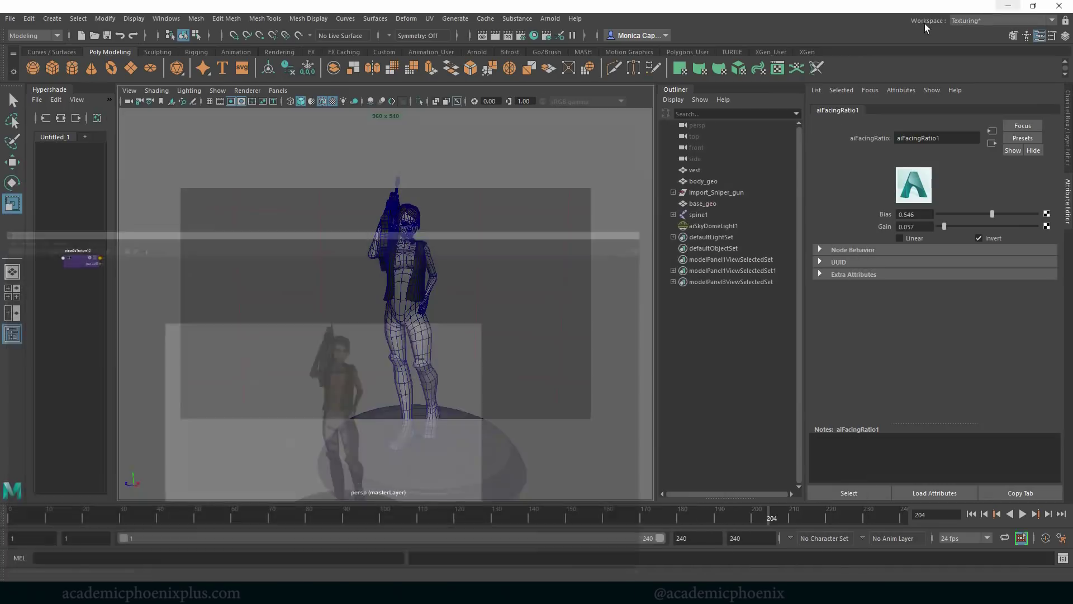
left_click(523, 39)
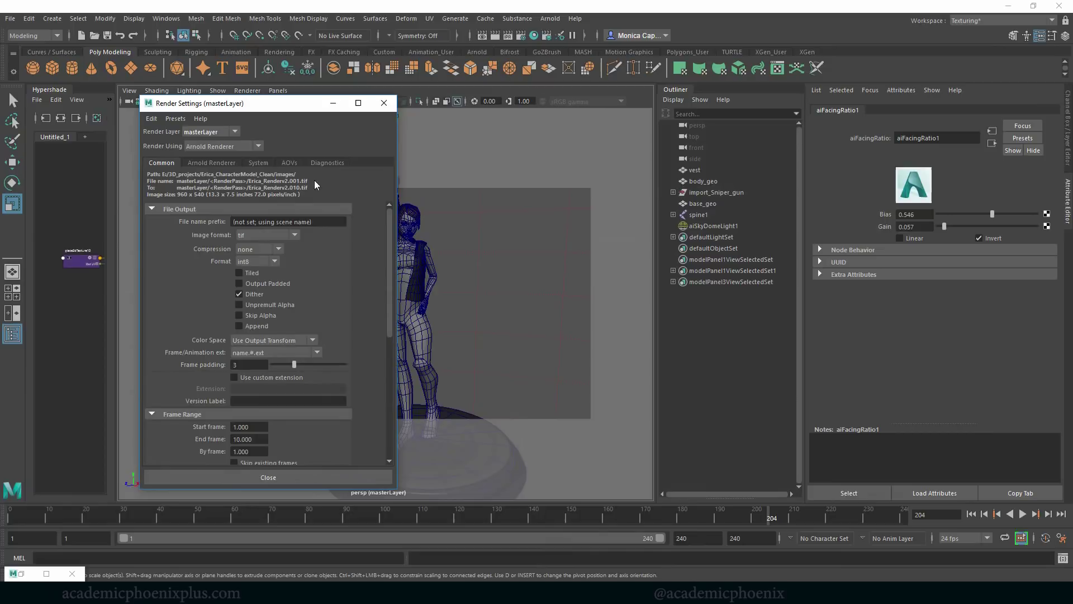
left_click(211, 162)
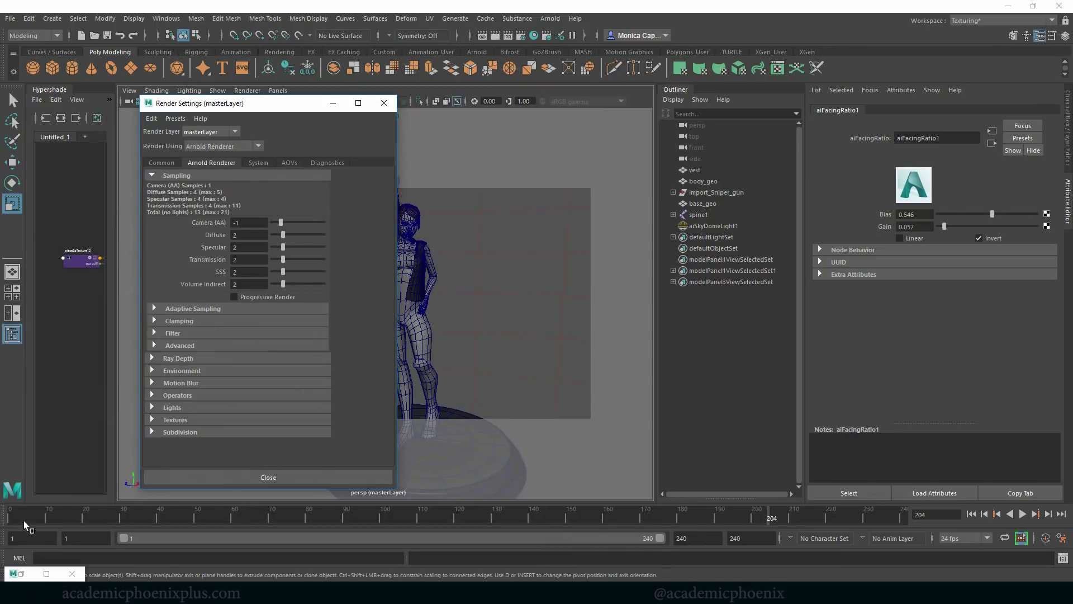
Float the Arnold RenderView as a resized window beside the Render Settings
double_click(29, 567)
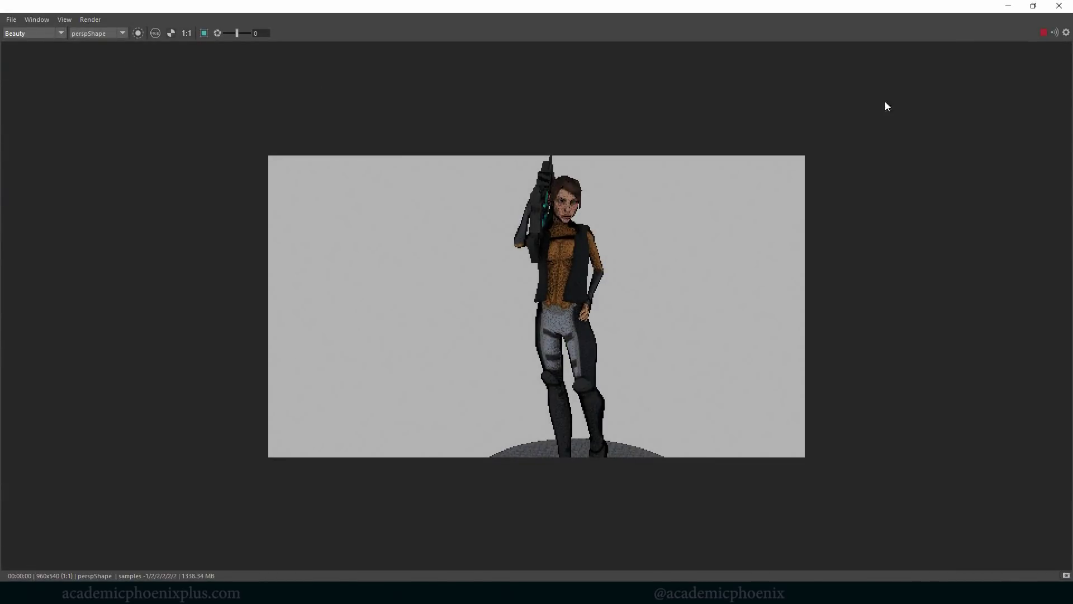
left_click(1010, 7)
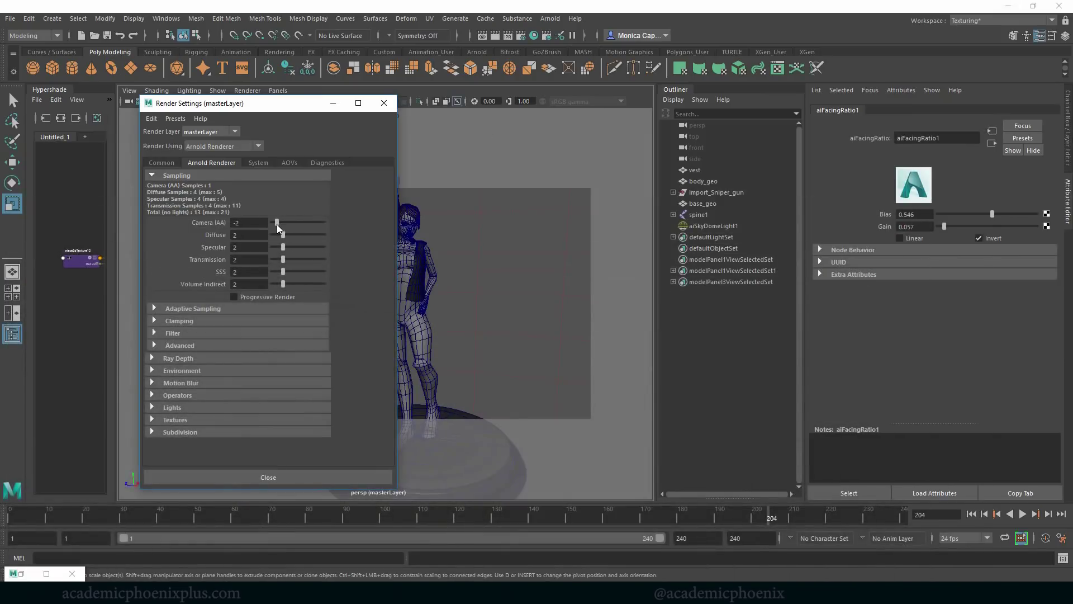
double_click(29, 574)
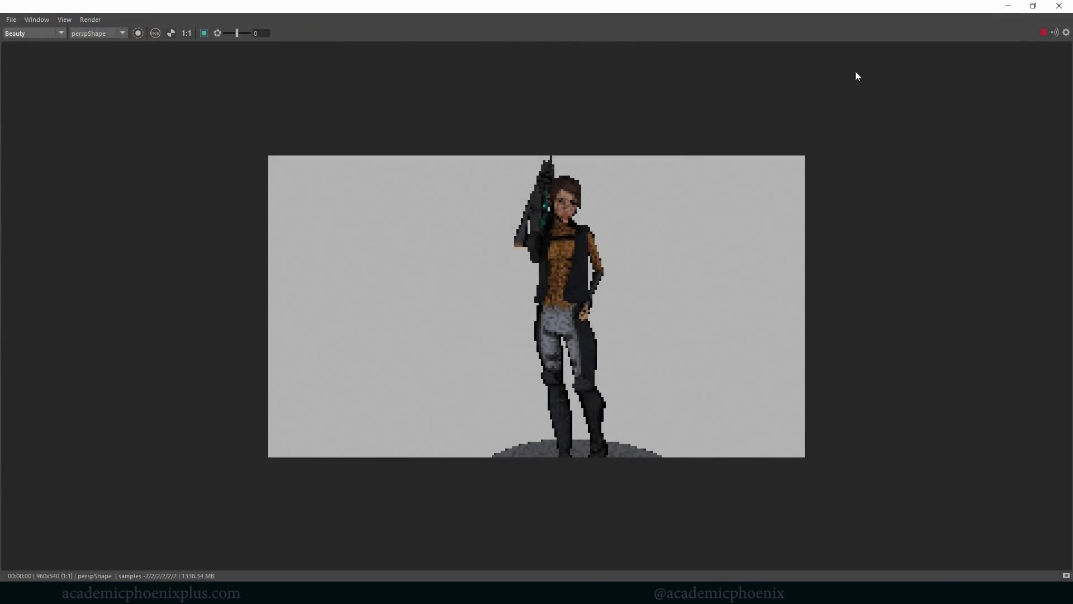
left_click(1034, 5)
left_click_drag(838, 12, 699, 88)
left_click_drag(925, 309, 1036, 488)
left_click_drag(491, 336, 271, 222, "alt")
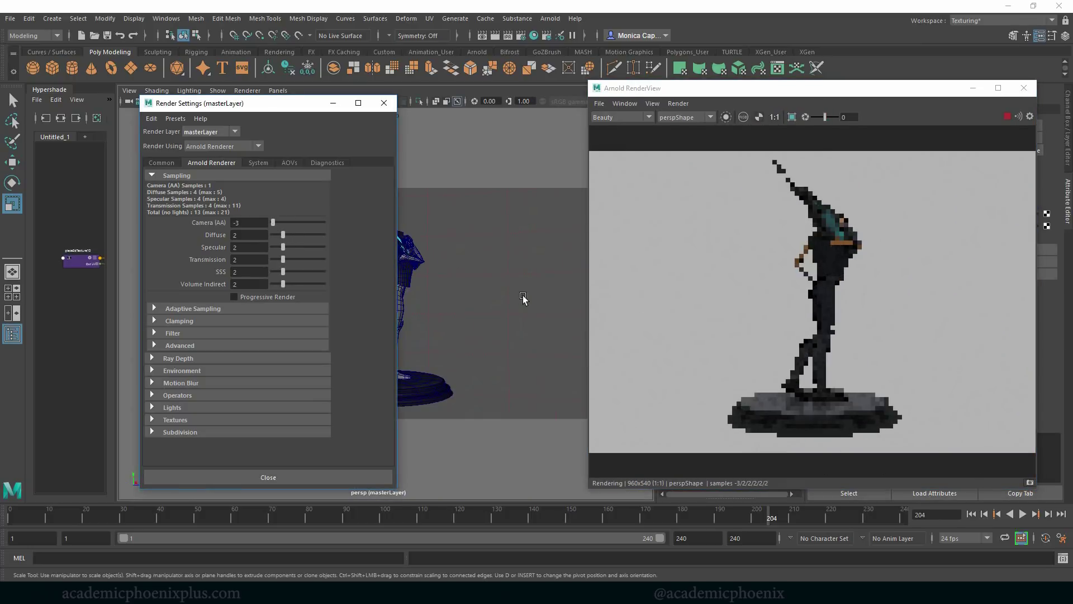
Tumble the camera around the character and raise Camera (AA) samples from -3 to -2
left_click_drag(502, 298, 402, 288, "alt")
left_click_drag(479, 281, 521, 291, "alt")
scroll(503, 288, "up", 5)
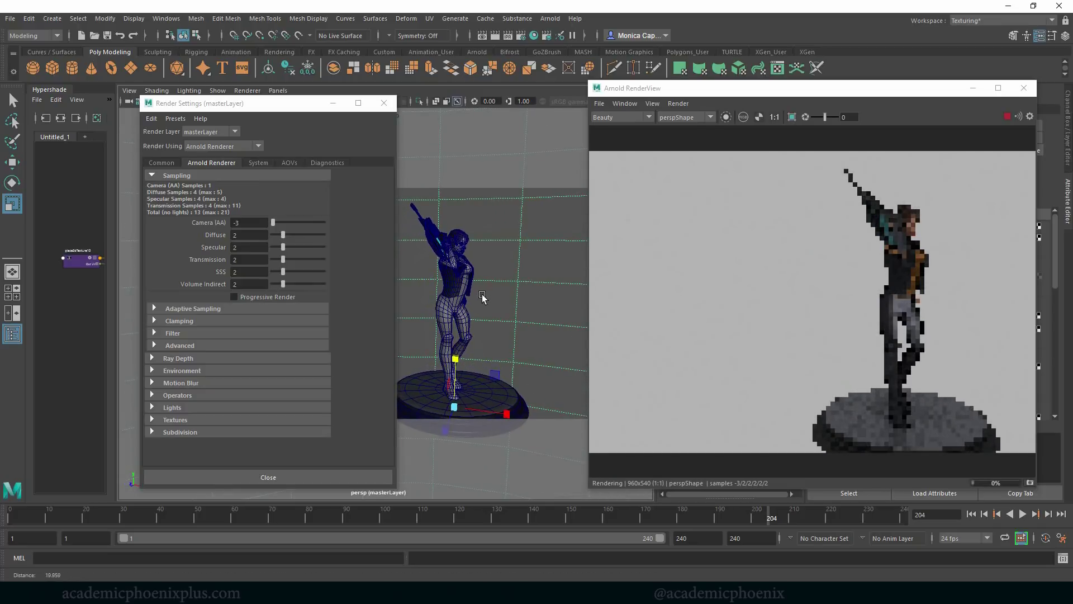
scroll(470, 281, "down", 1)
left_click_drag(274, 223, 277, 223)
Orbit the persp camera to show the full character on her pedestal
left_click_drag(432, 246, 391, 261, "alt")
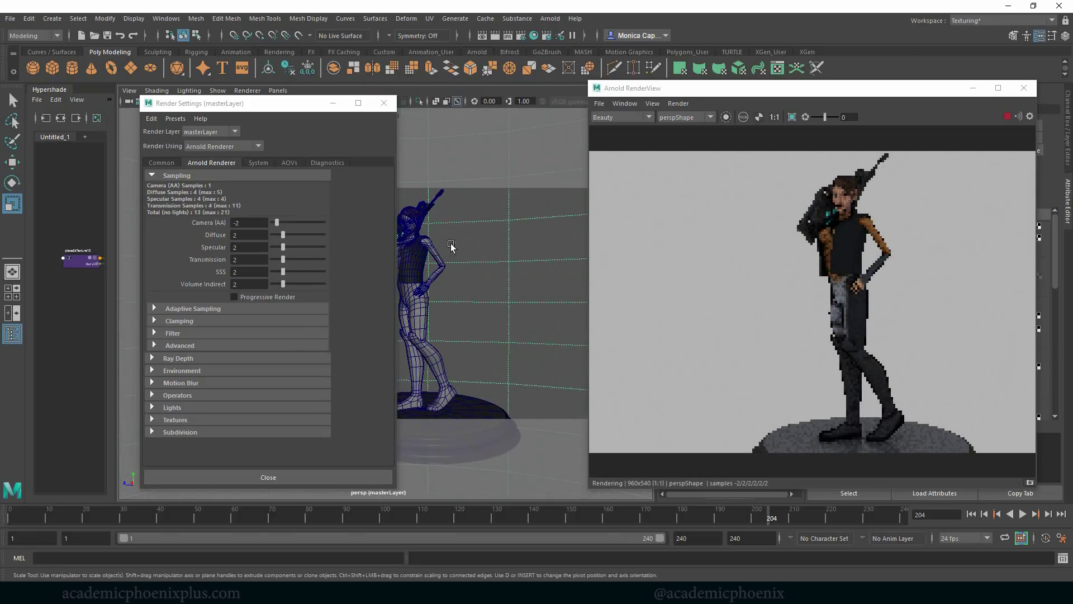